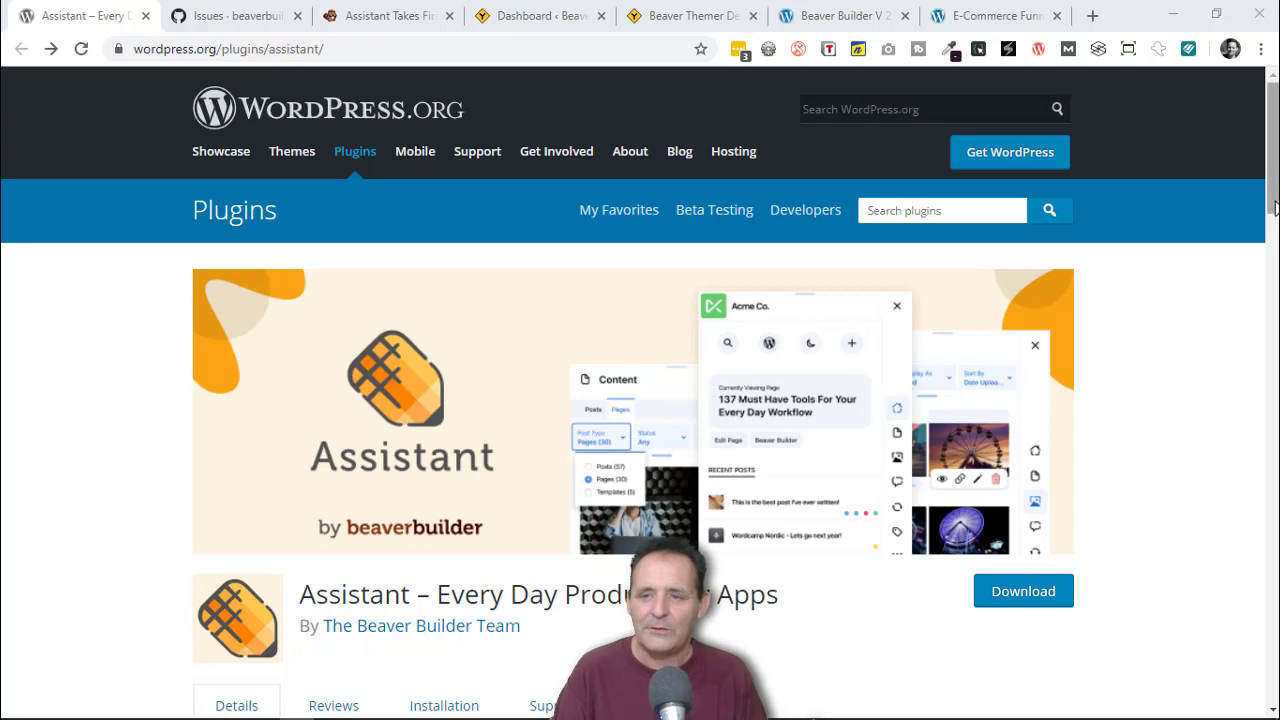
Examine the Assistant plugin's WordPress.org page, its open enhancement issues on GitHub and the article about its Plugin-a-Palooza win.
scroll(1276, 225, "down", 5)
scroll(1274, 230, "down", 1)
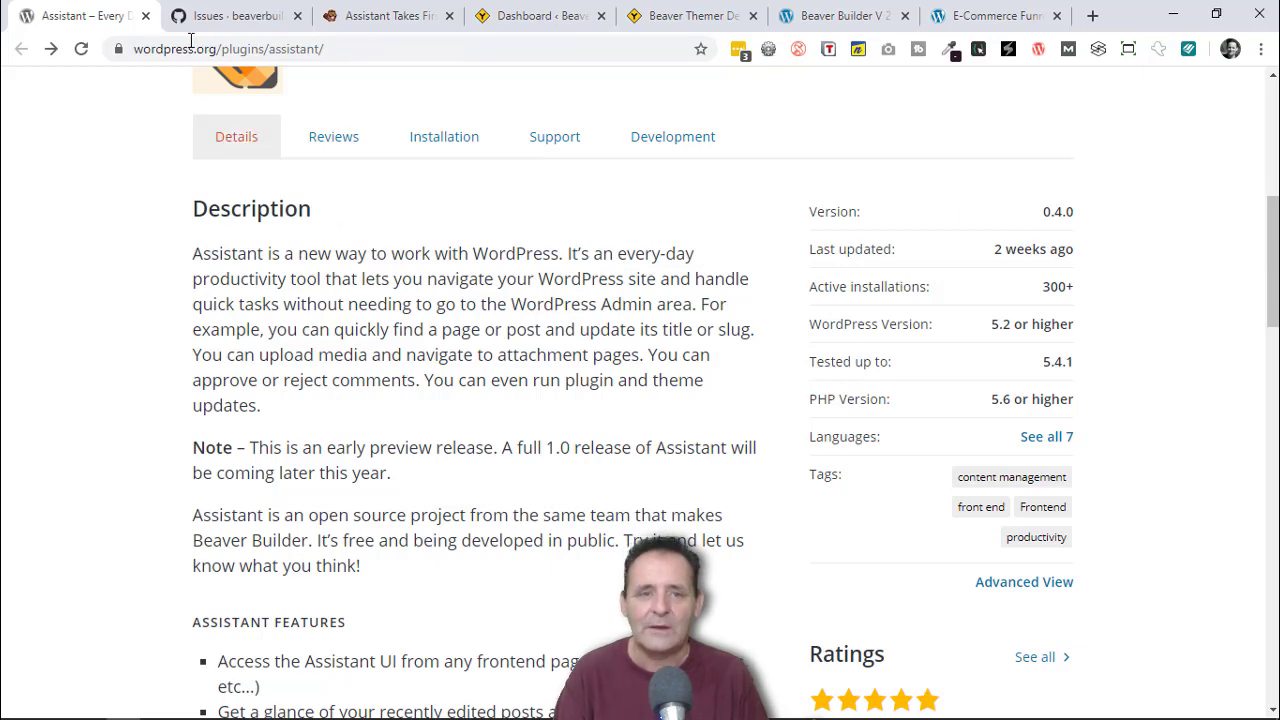
left_click(216, 16)
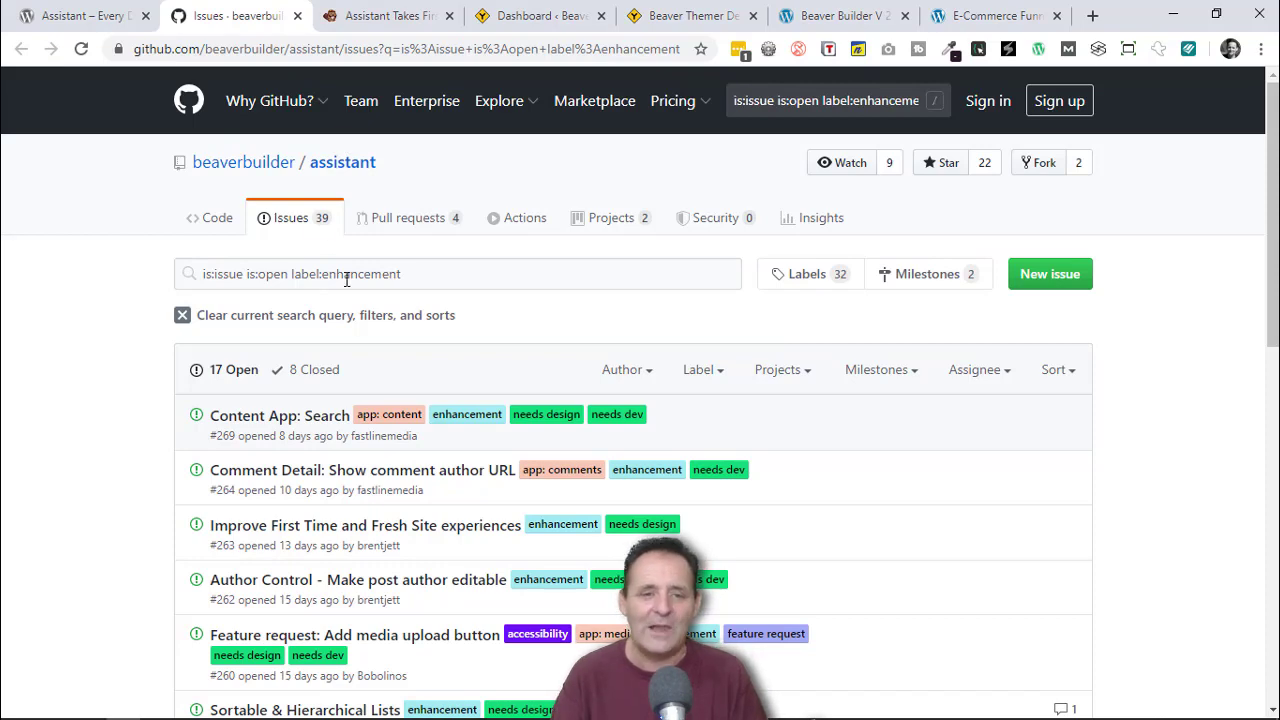
scroll(725, 340, "down", 8)
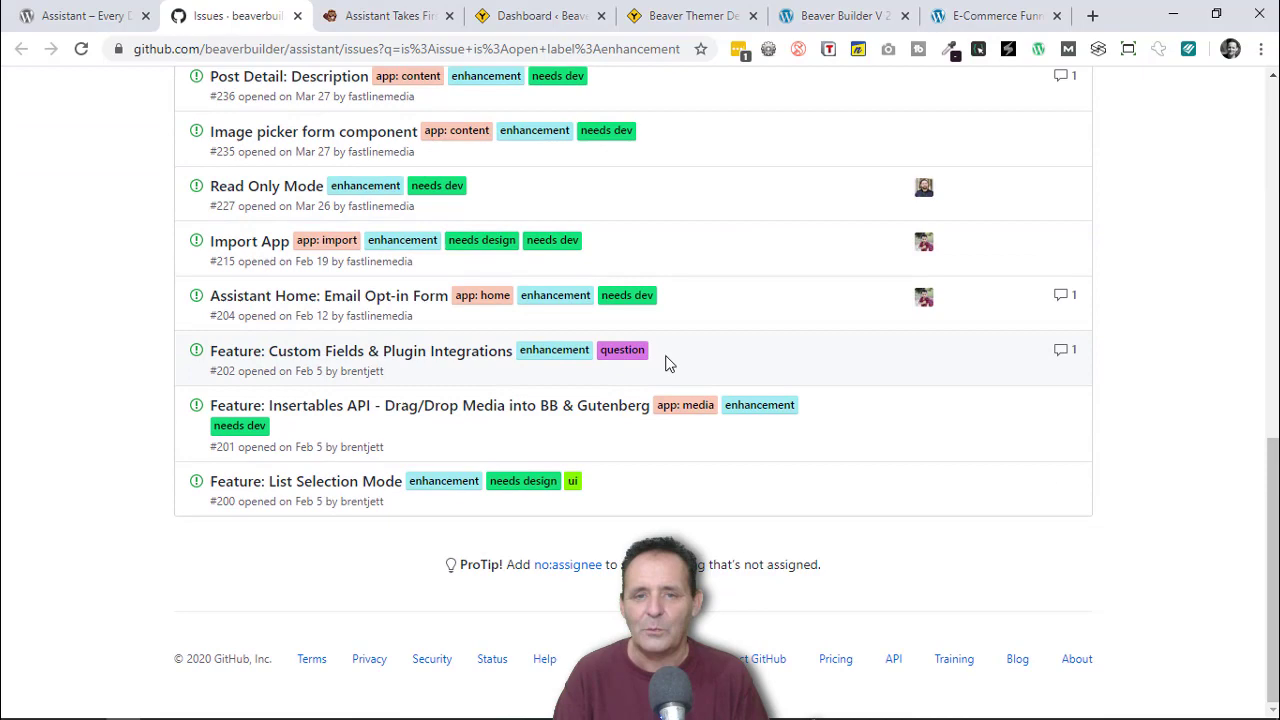
scroll(683, 346, "up", 3)
scroll(685, 341, "up", 3)
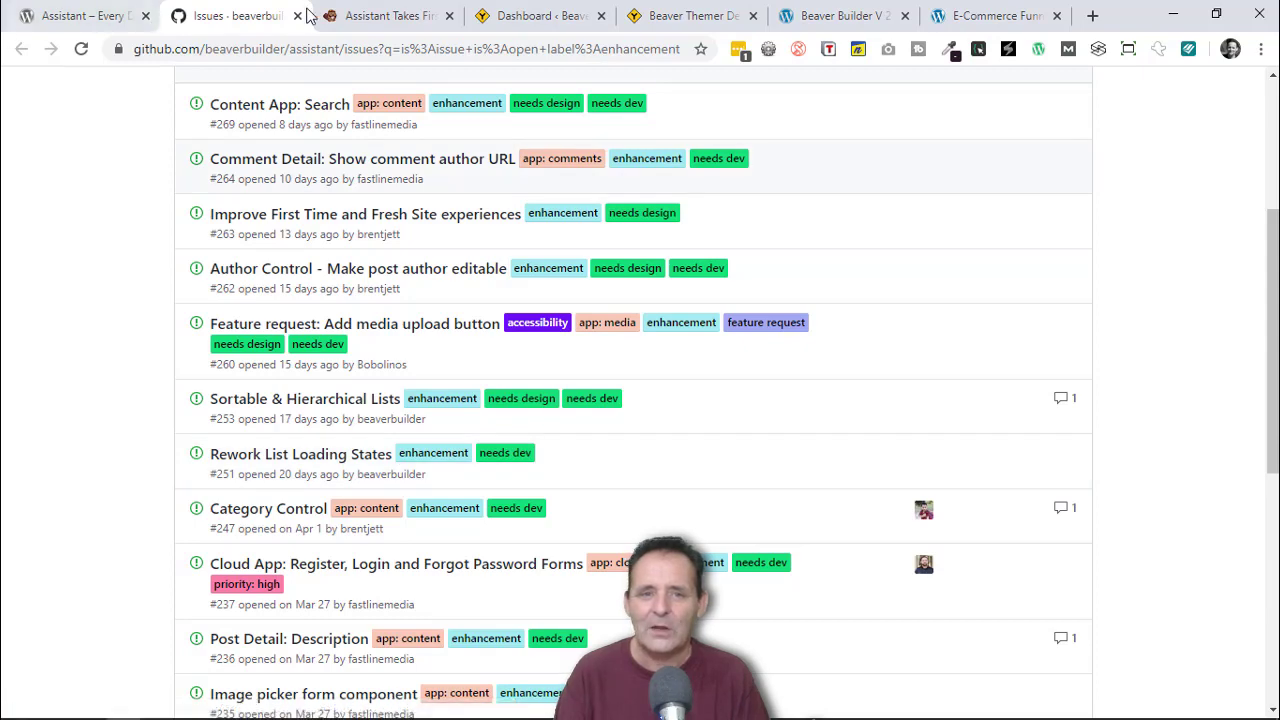
left_click(352, 16)
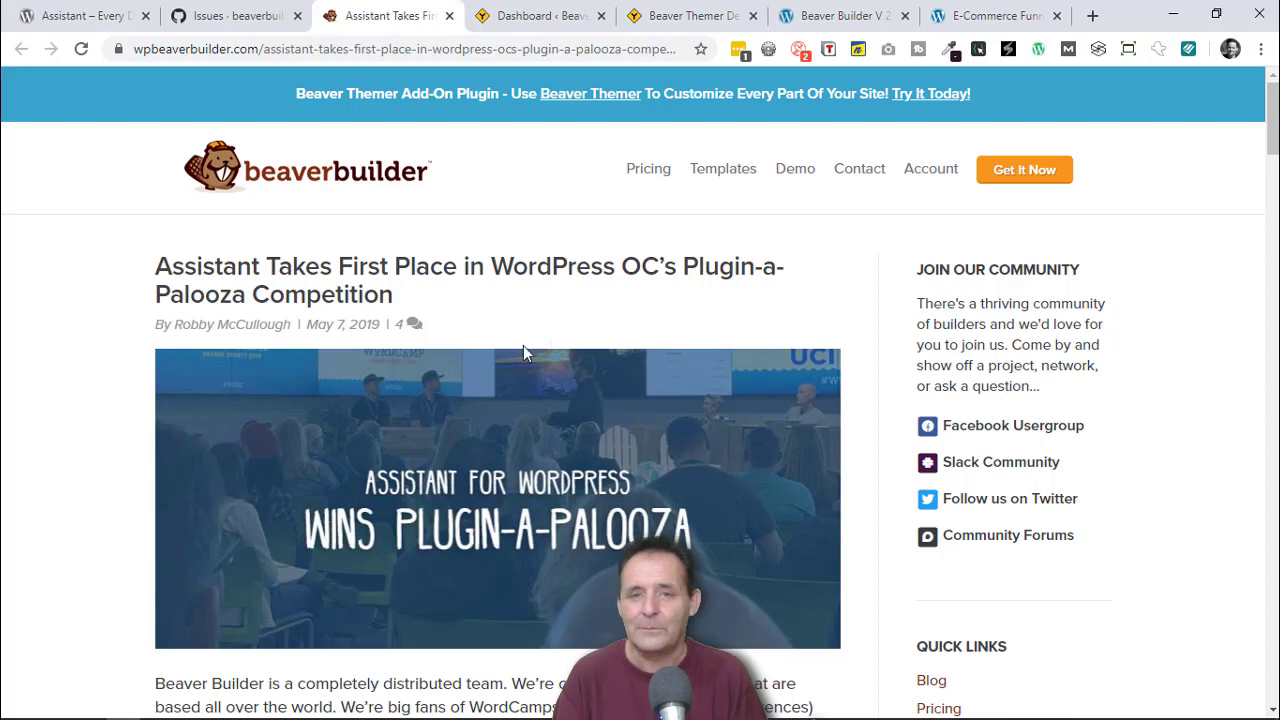
left_click(74, 15)
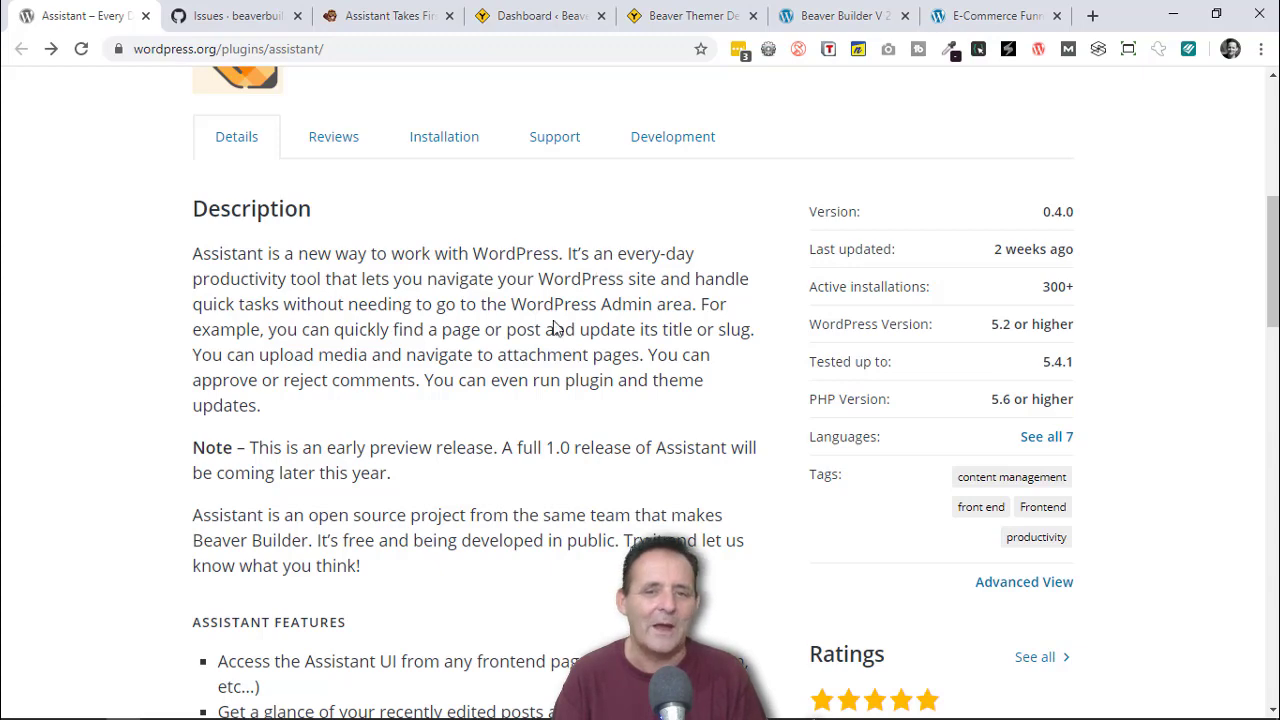
scroll(517, 314, "up", 1)
scroll(517, 314, "up", 3)
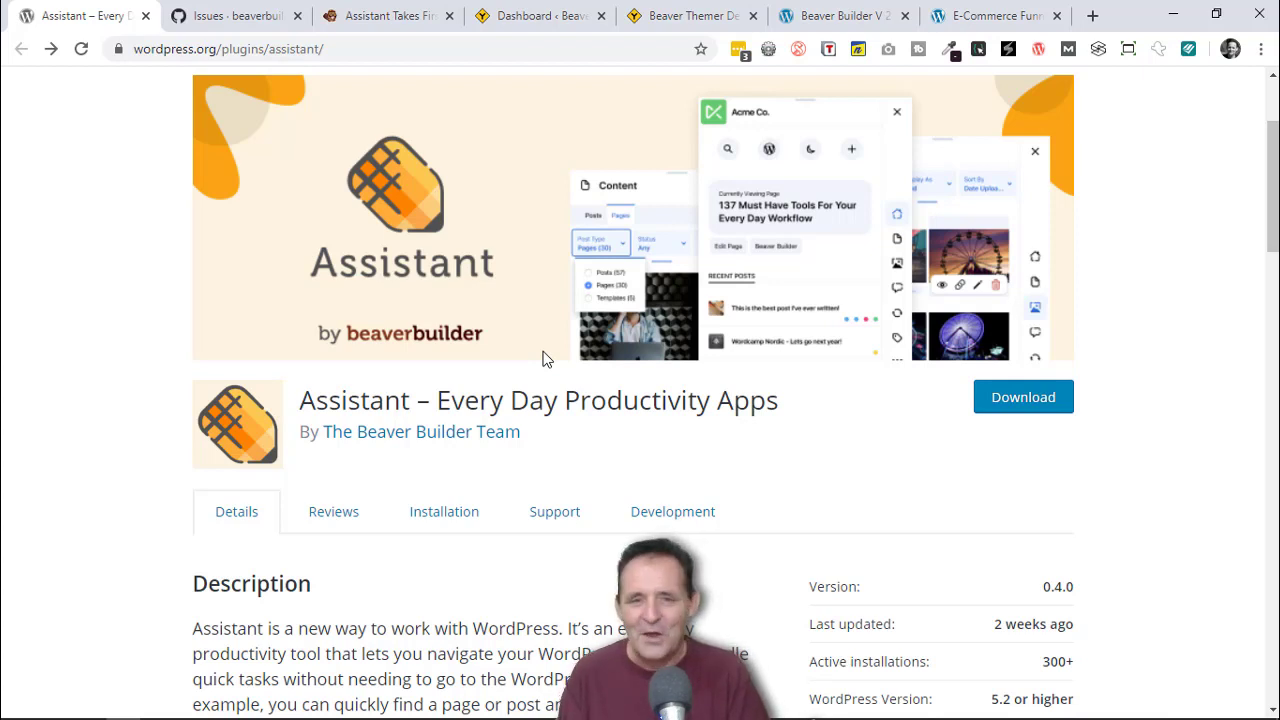
Switch to the Beaver Themer Demo admin dashboard and collapse the full-height Assistant panel.
left_click(553, 20)
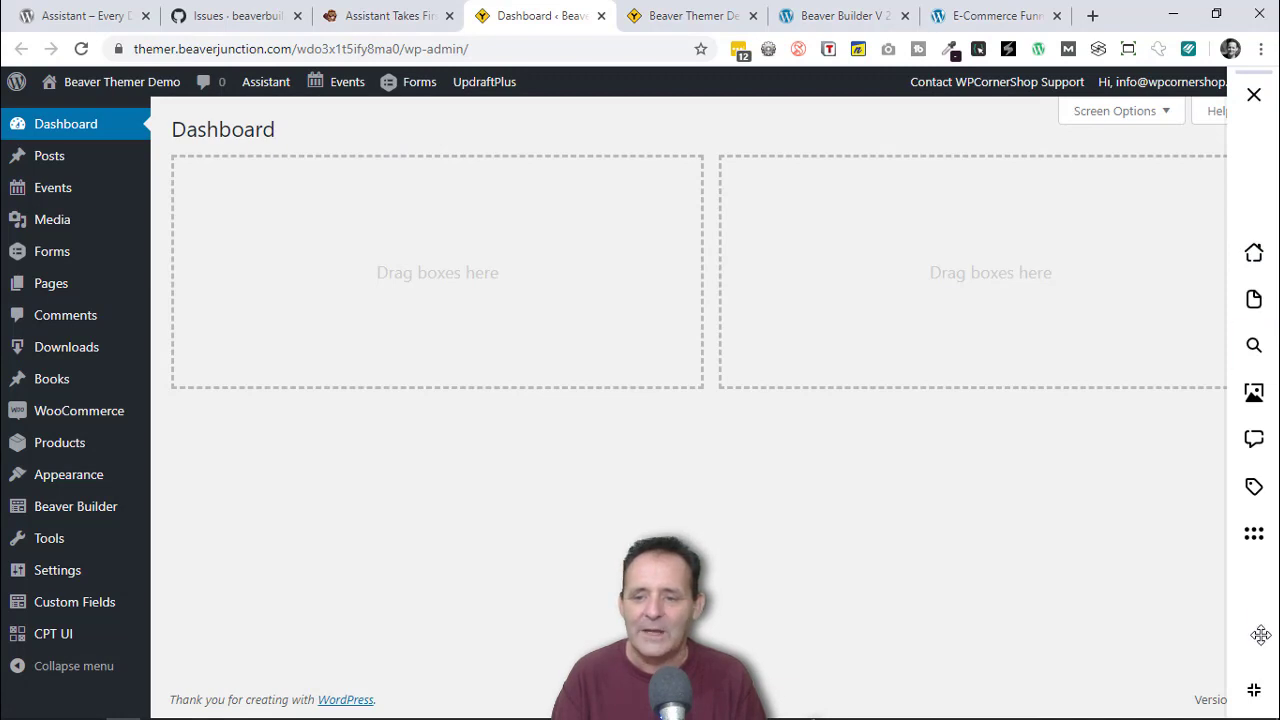
left_click(1255, 694)
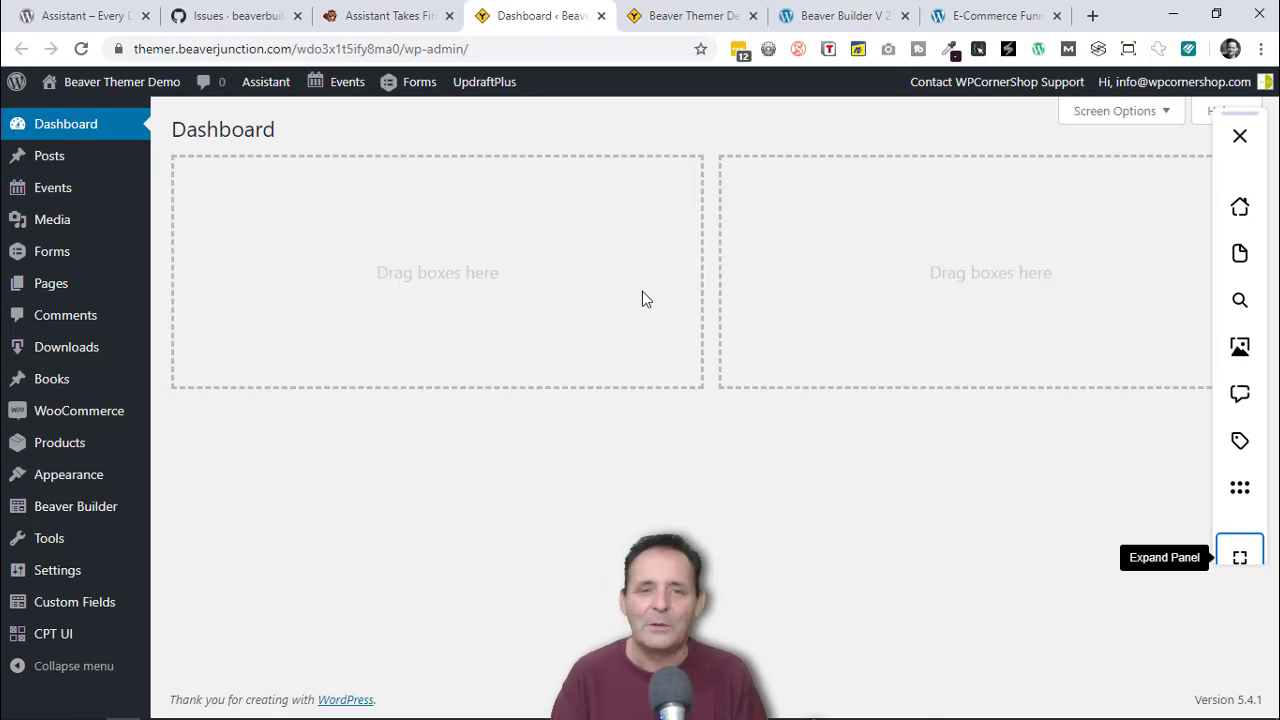
Check Assistant on the demo site's front end and hide and reshow its panel in the Beaver Builder editor for the Beaver Builder V 2.4 page.
left_click(688, 17)
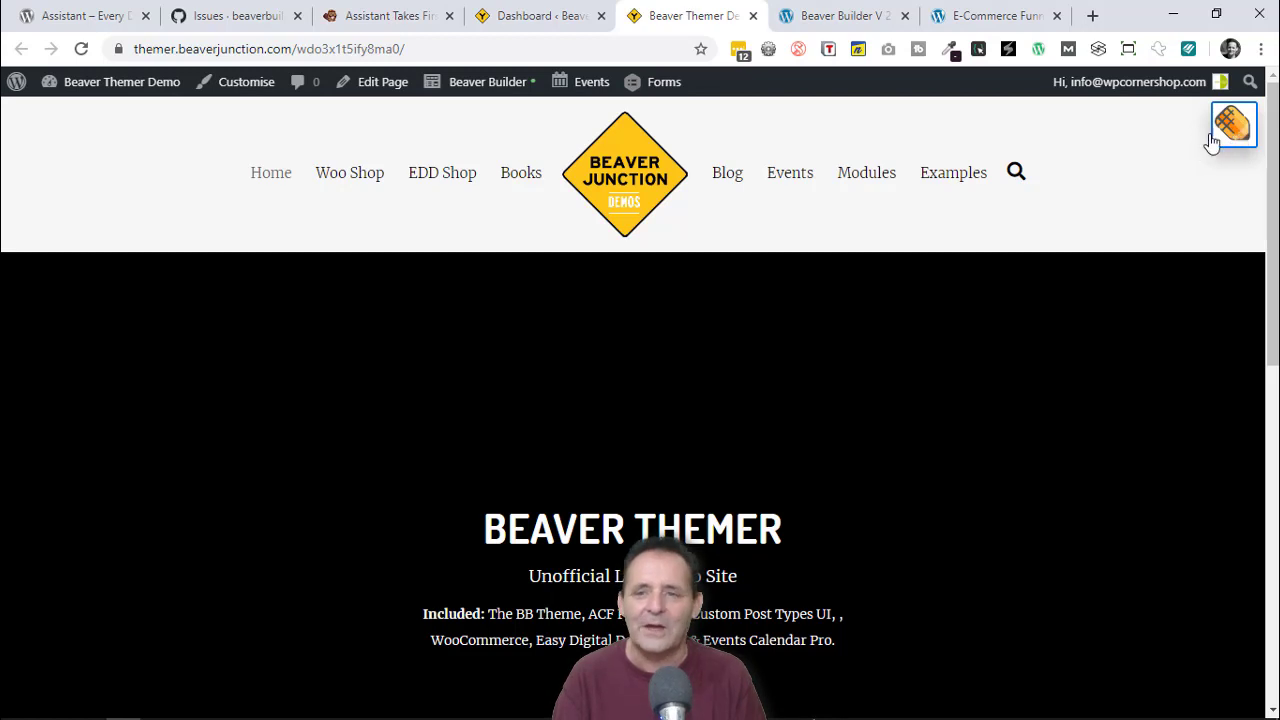
left_click(820, 13)
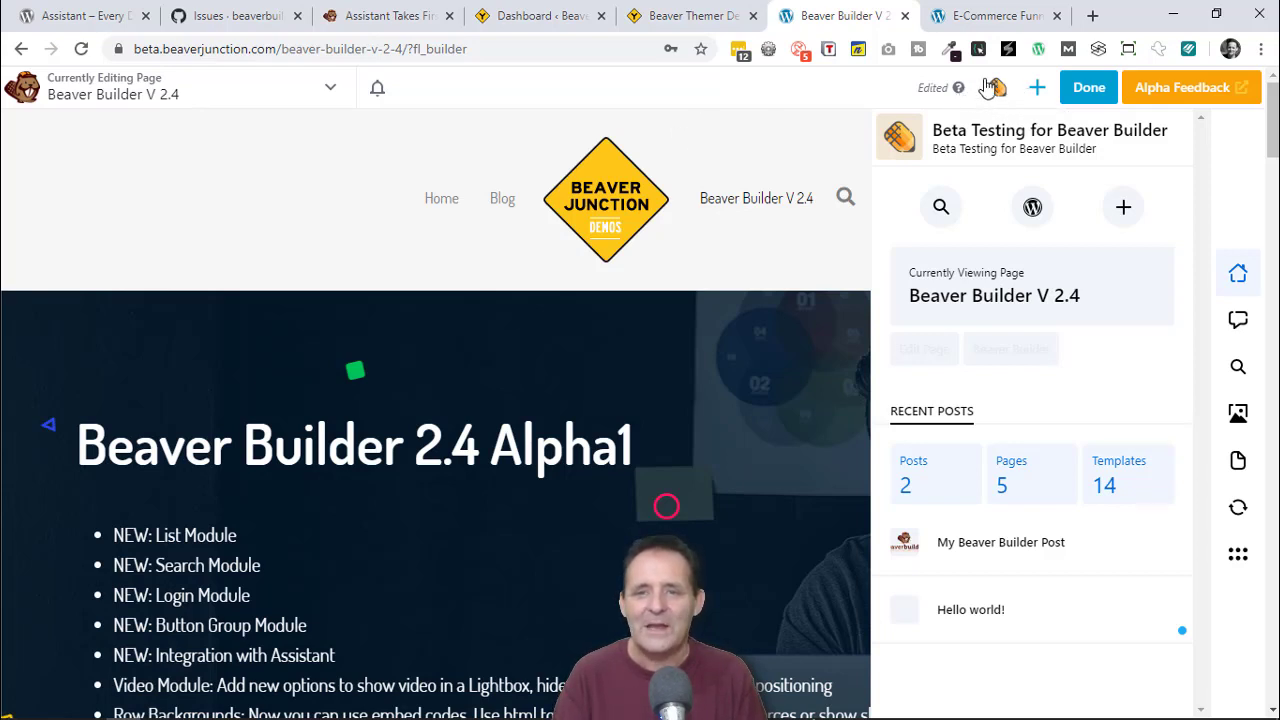
left_click(997, 91)
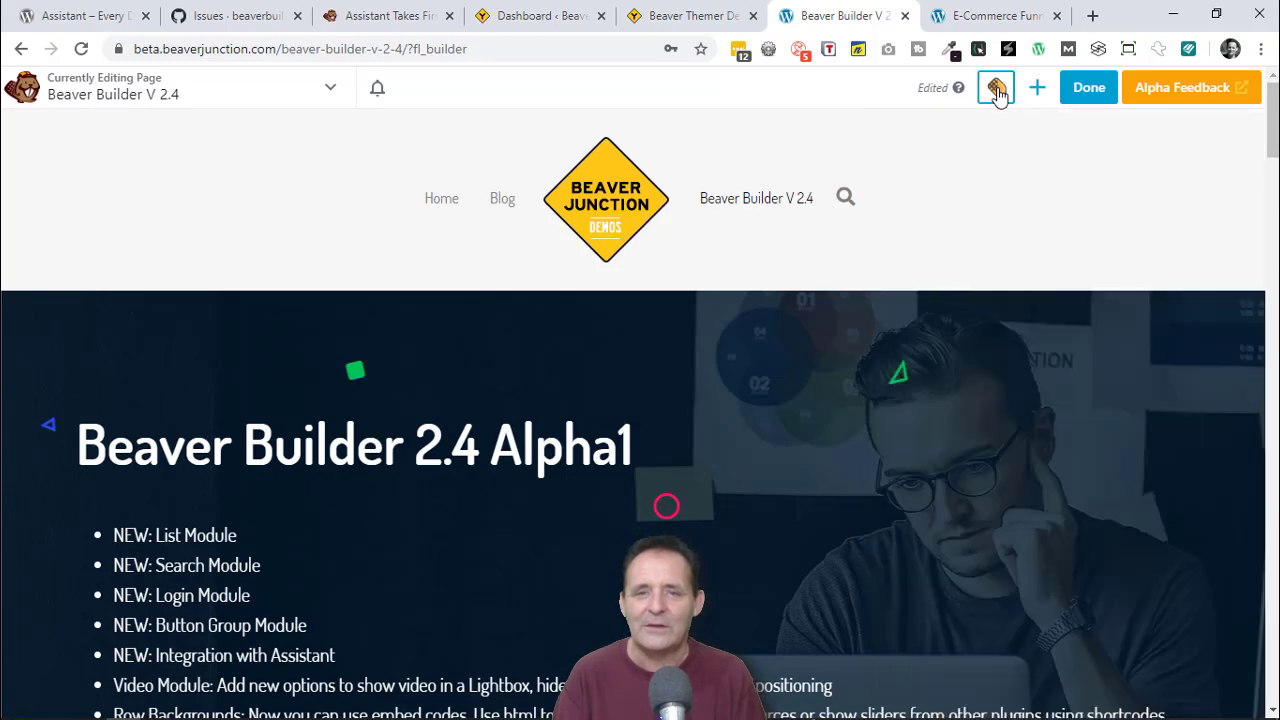
left_click(997, 91)
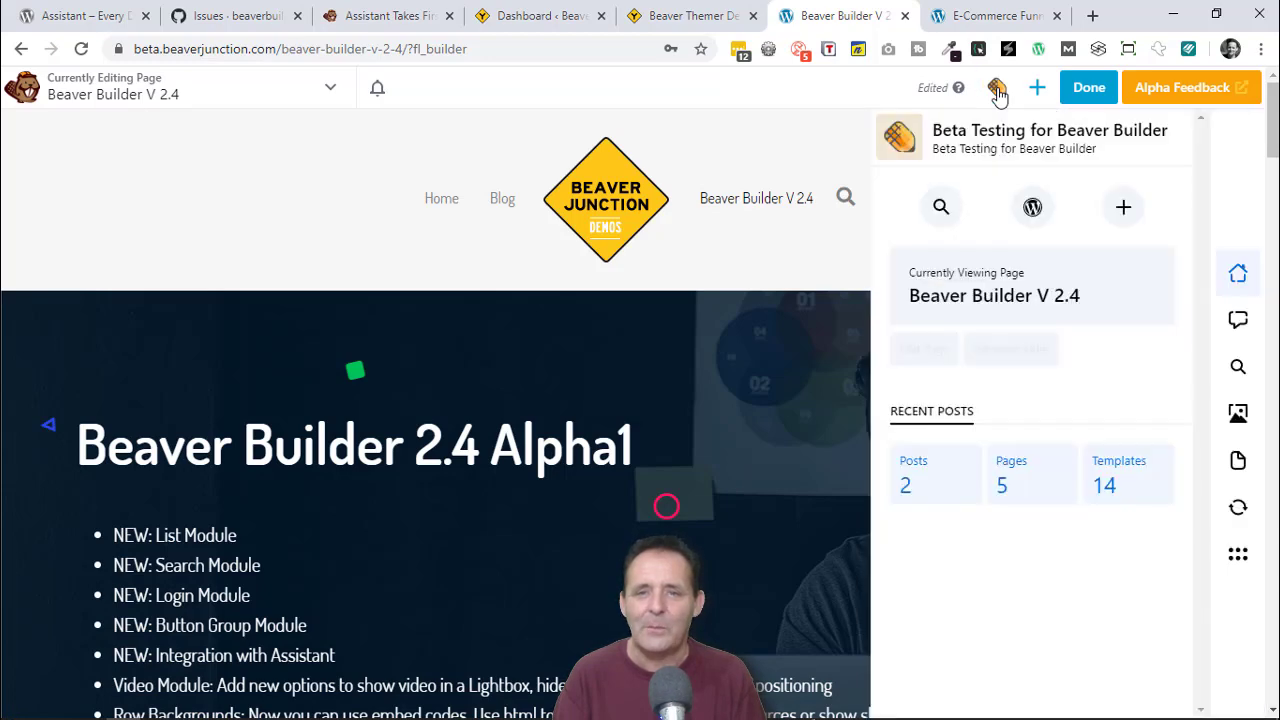
On the Beaver Themer Demo front end, open Assistant as a collapsed floating panel showing the Home app.
left_click(660, 18)
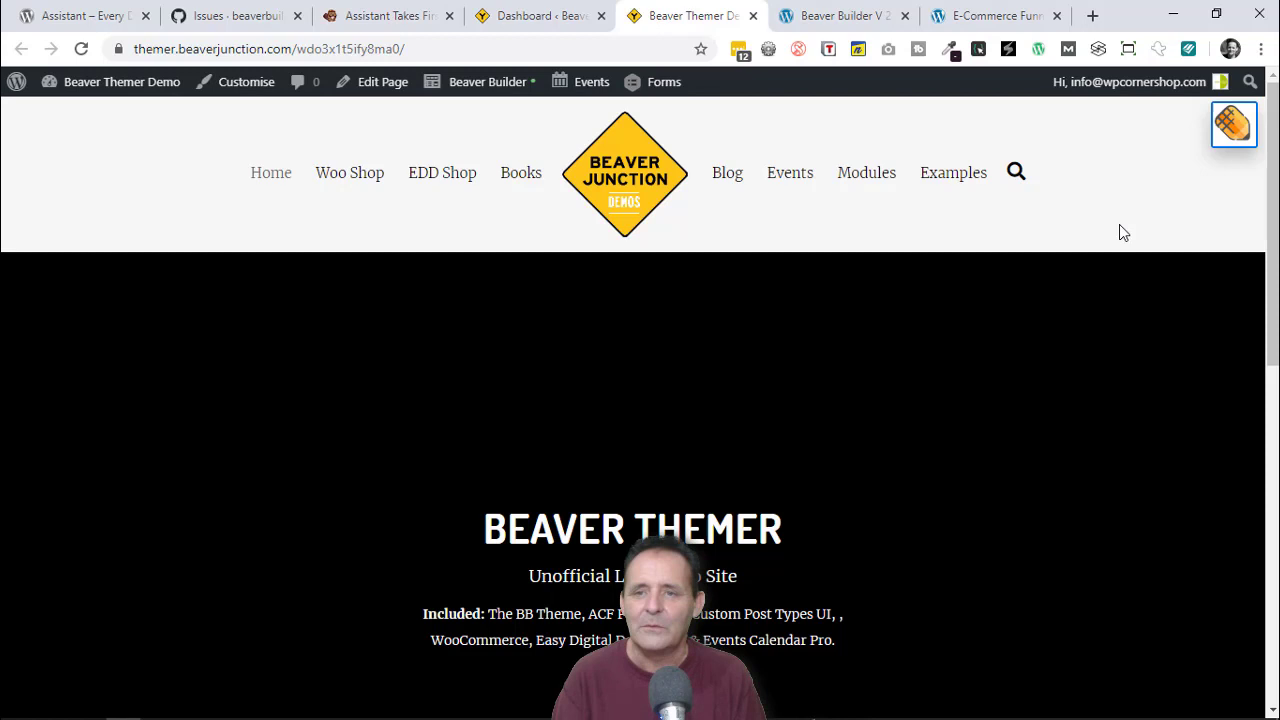
left_click(1229, 124)
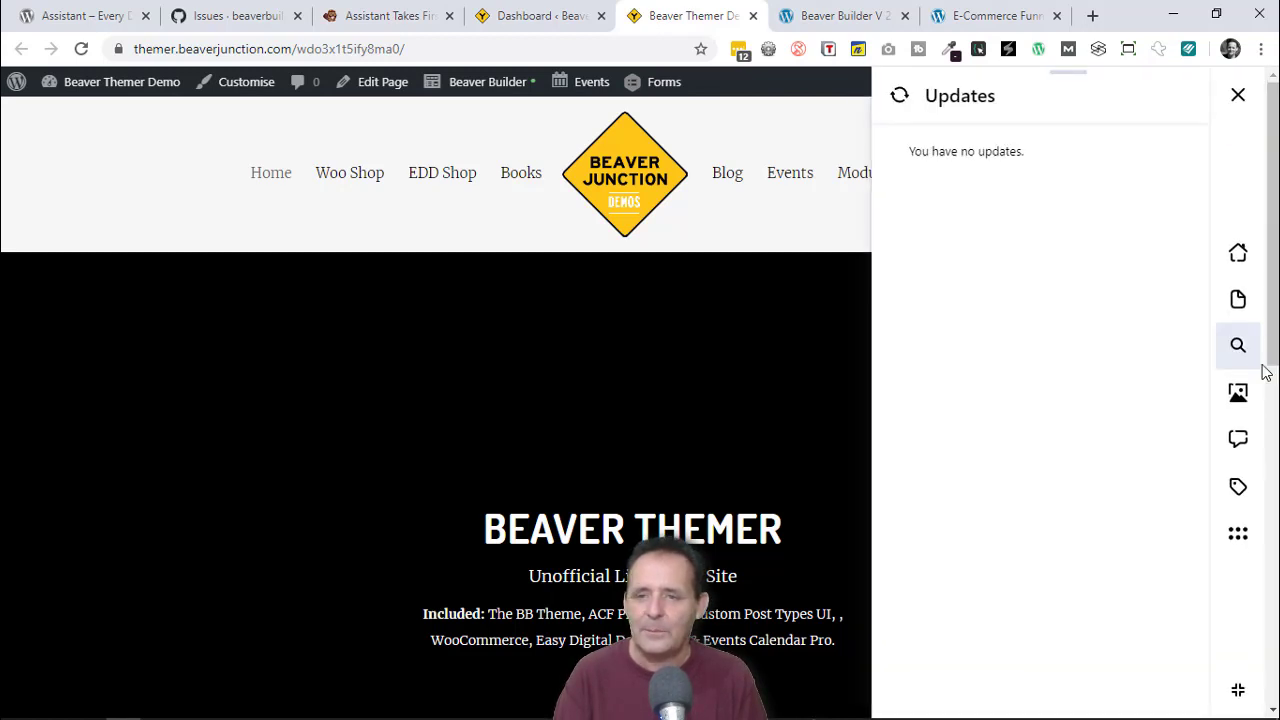
left_click(1241, 691)
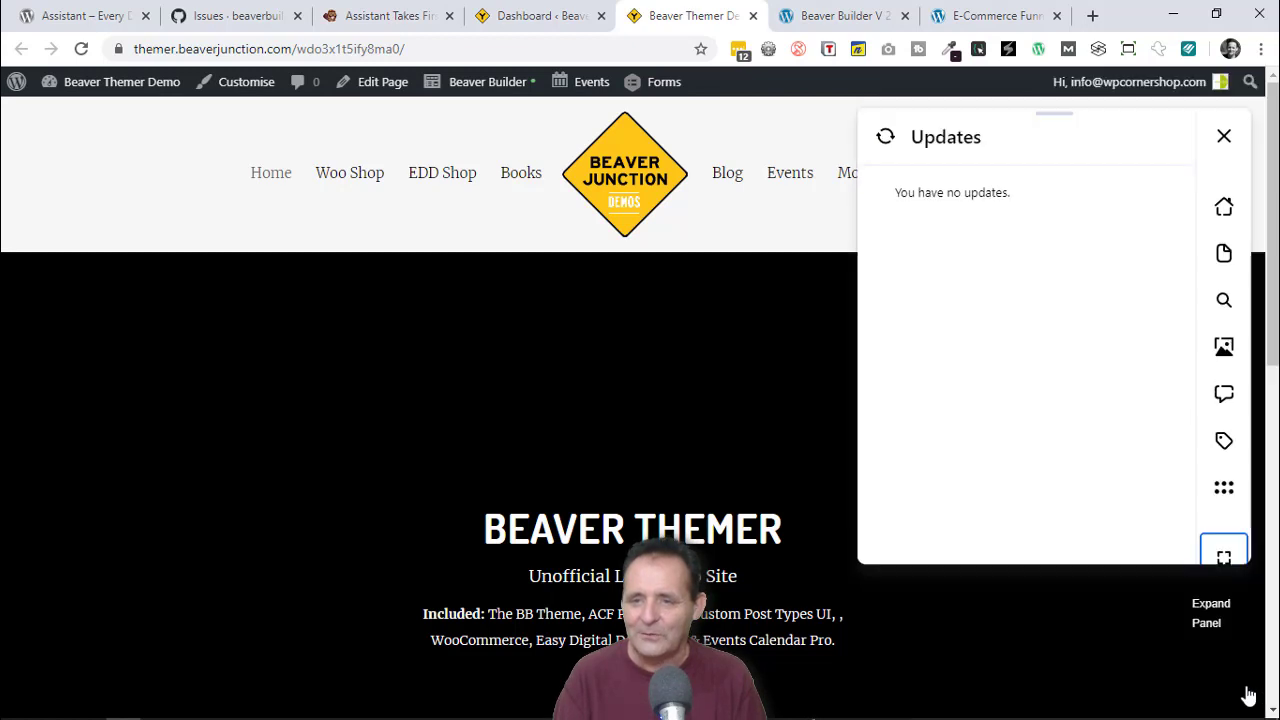
left_click(1223, 212)
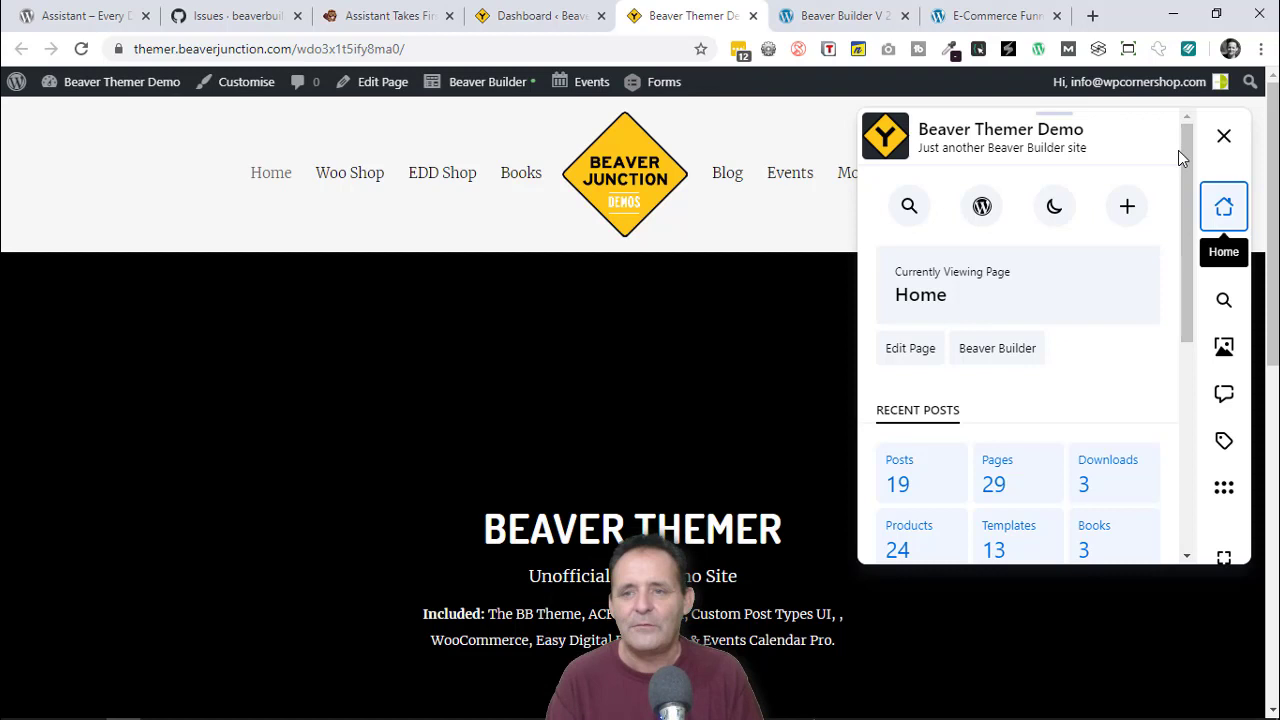
left_click(1223, 136)
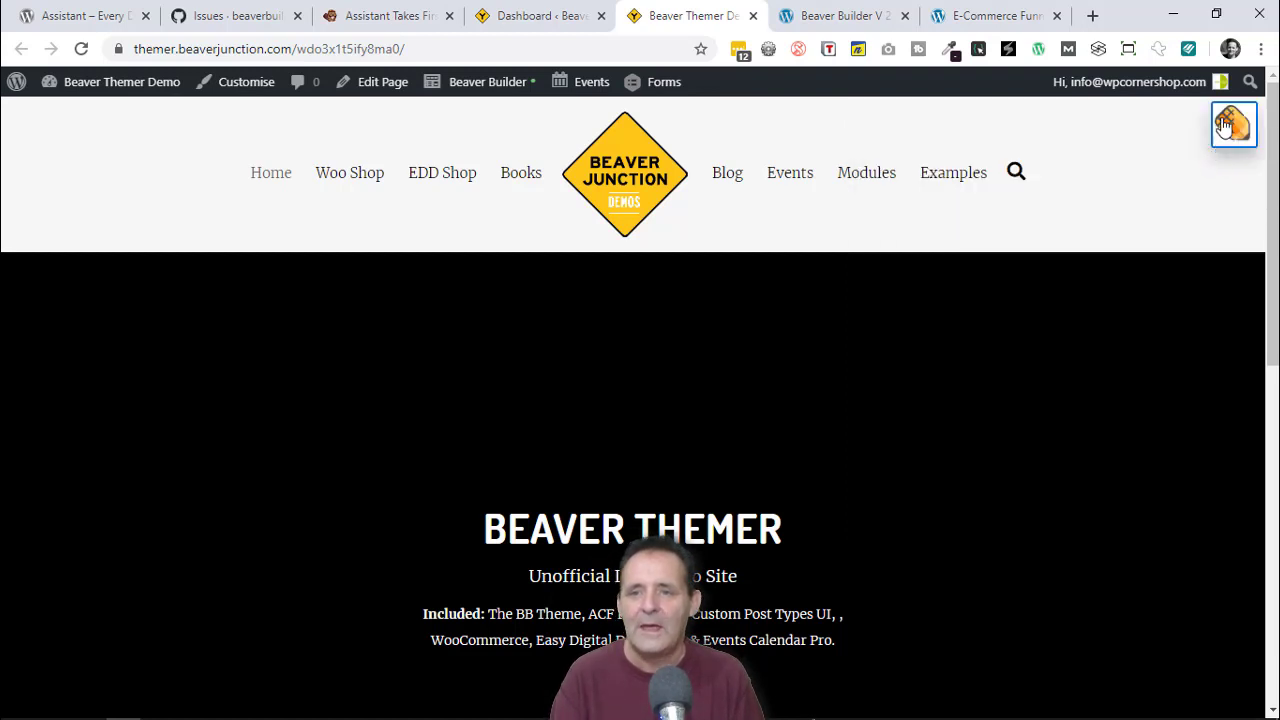
left_click(1232, 126)
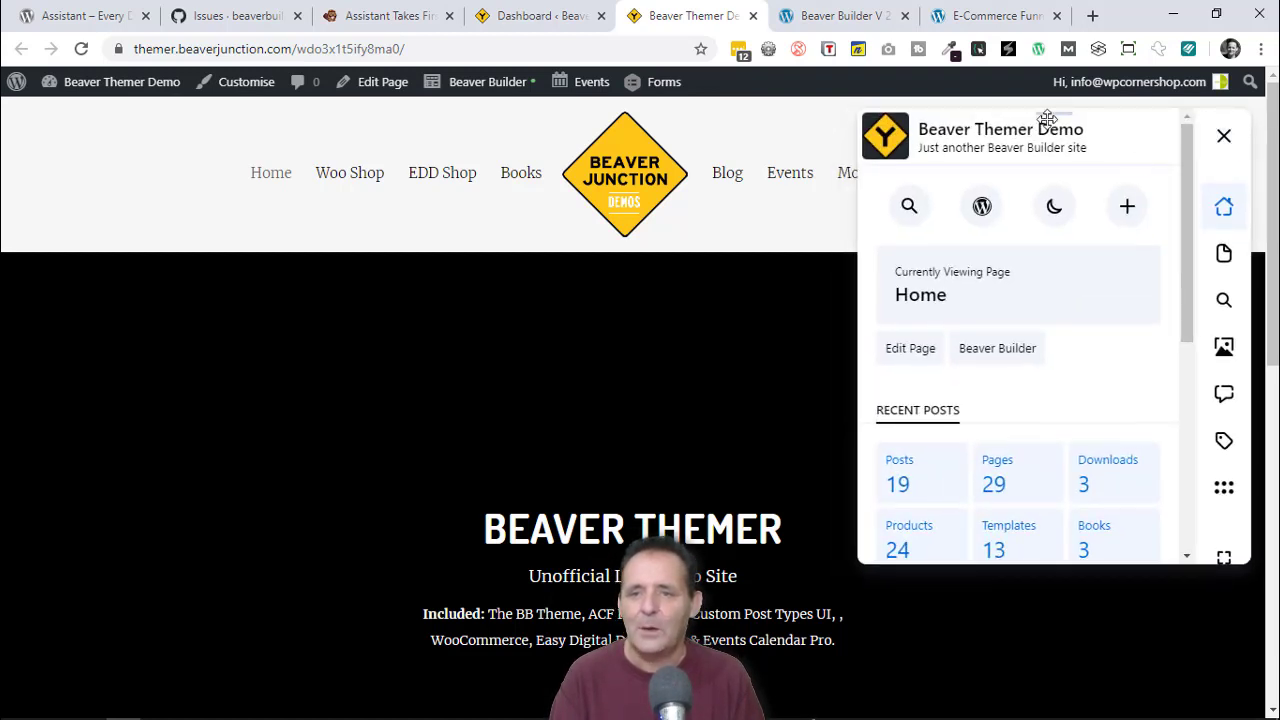
Move the Assistant panel to the lower-left of the page, expand it to full height and dock it back on the right side.
left_click_drag(1053, 114, 191, 533)
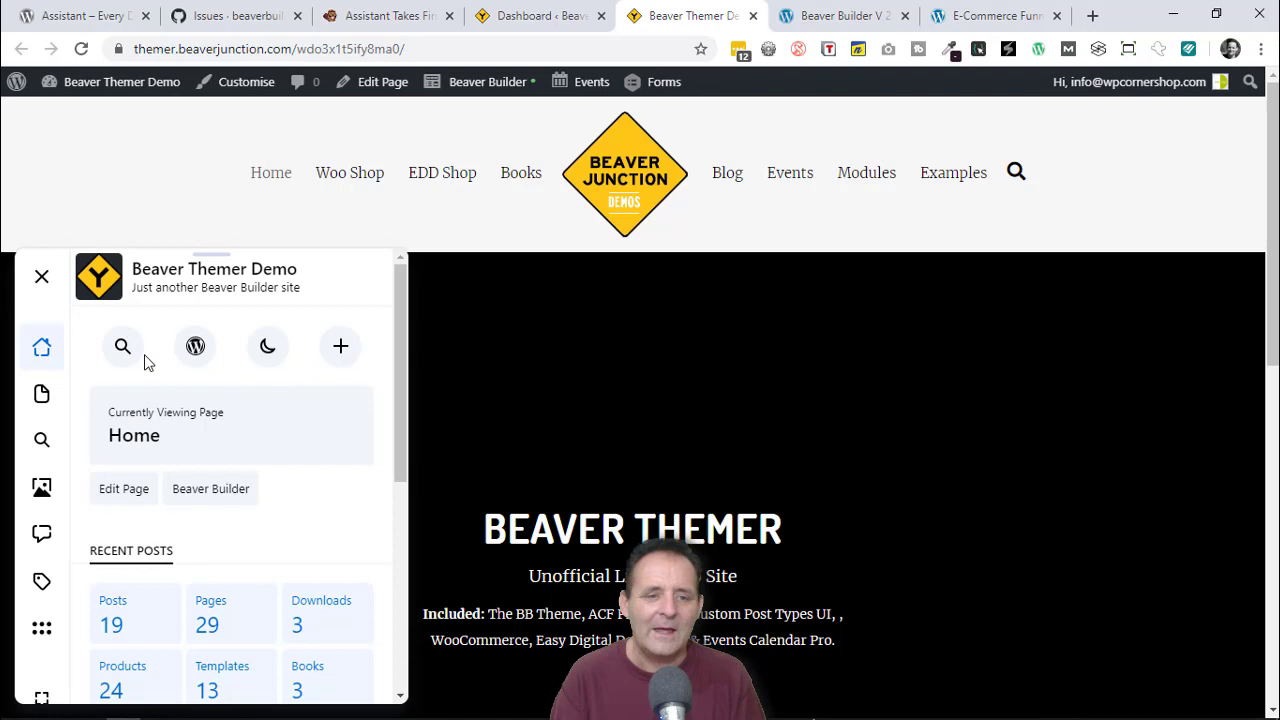
left_click(41, 697)
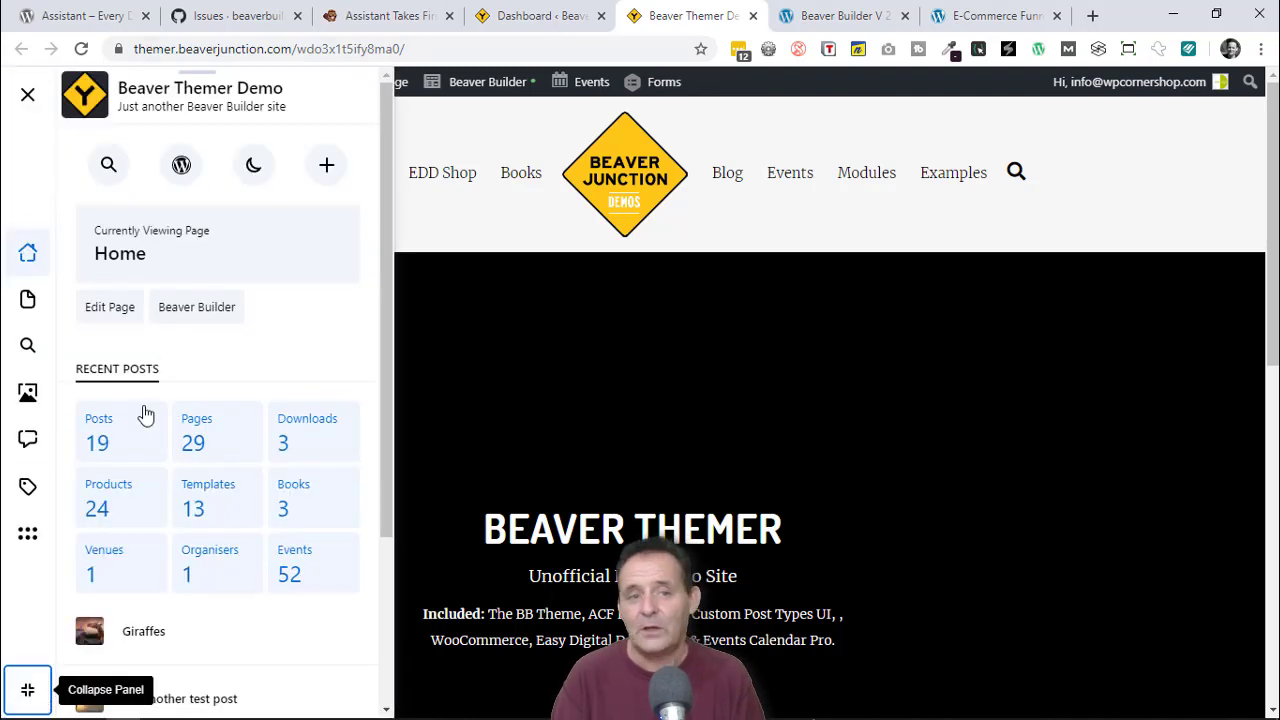
left_click_drag(183, 74, 1160, 197)
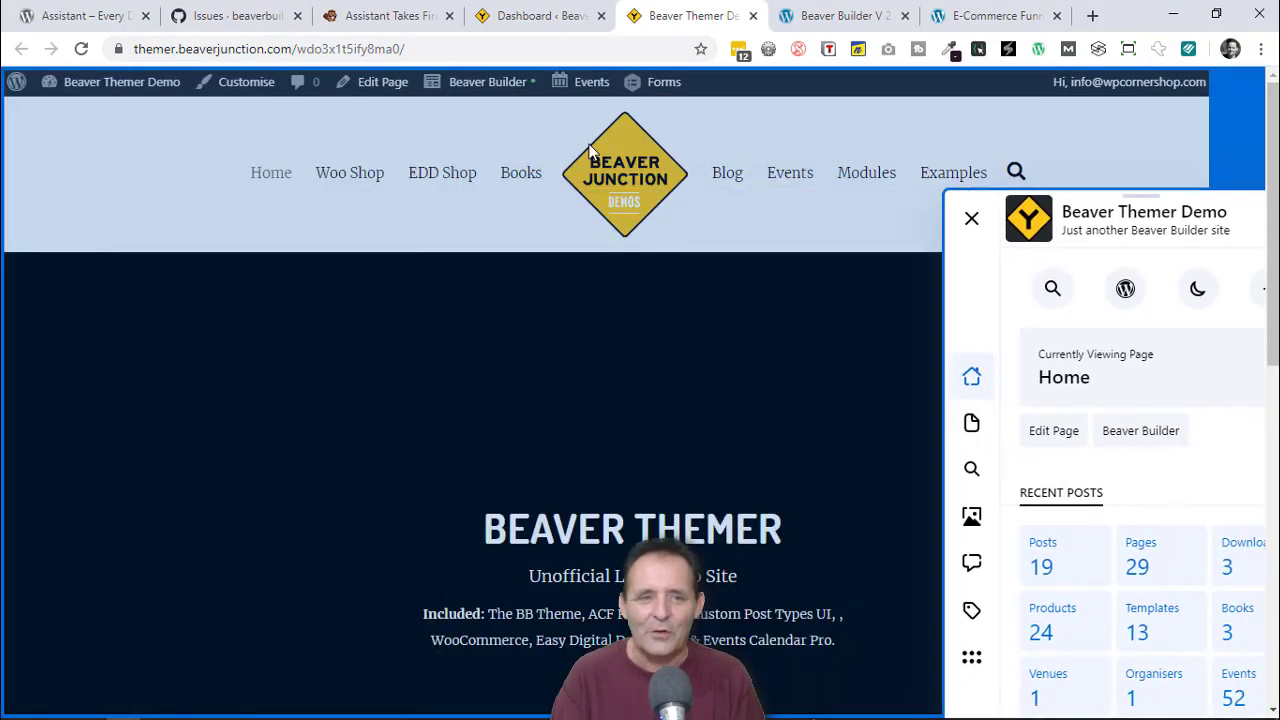
left_click_drag(590, 150, 1040, 185)
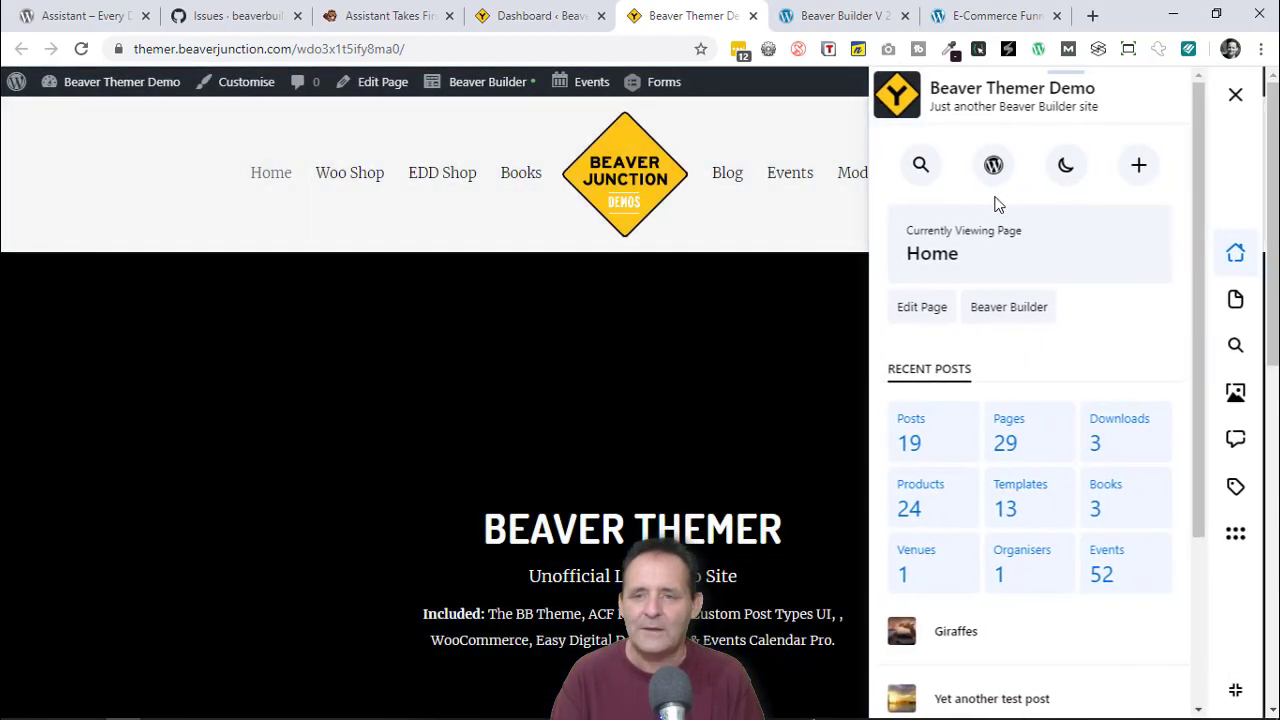
Try the dark UI brightness for Assistant and return it to Light in the preferences for managing apps.
left_click(1068, 165)
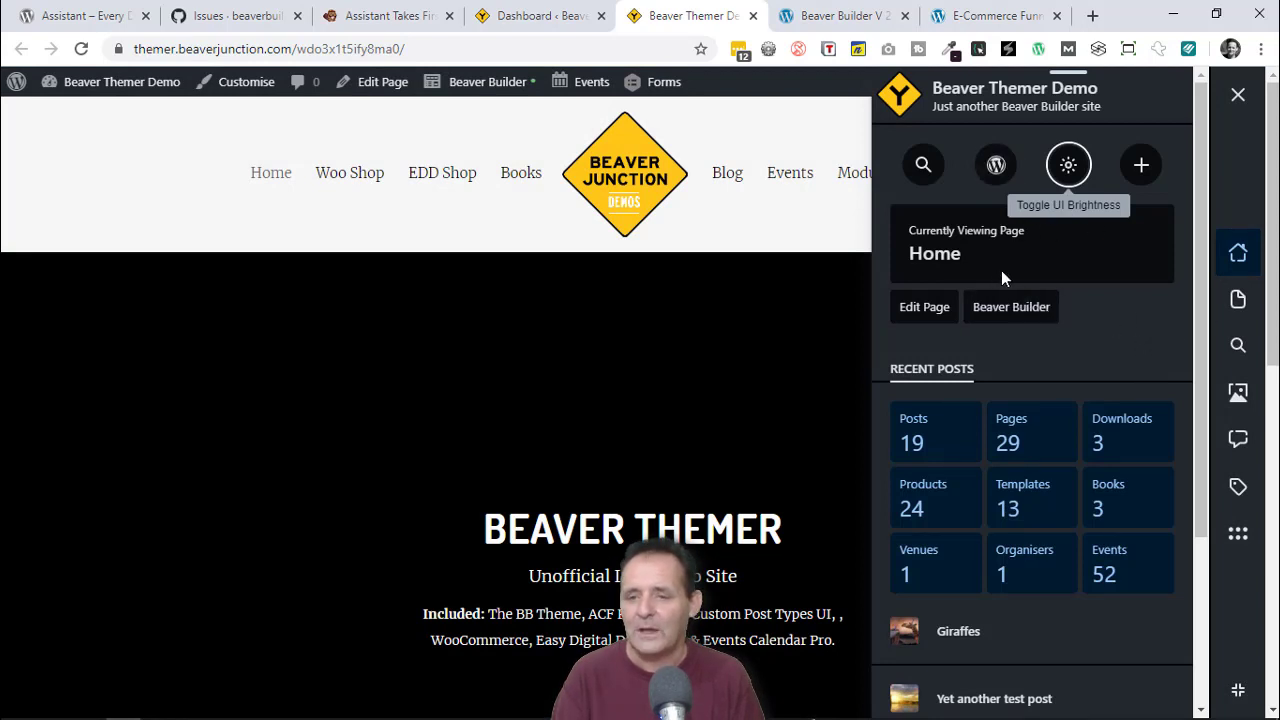
left_click(1237, 533)
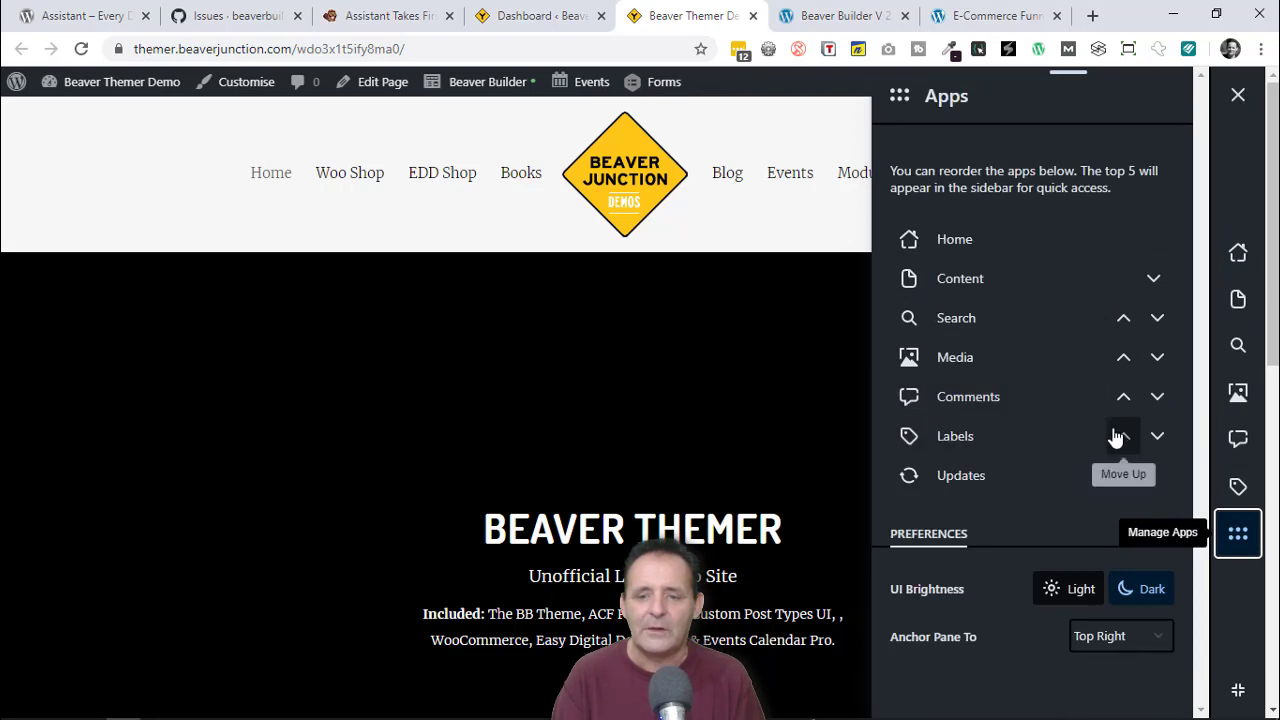
left_click(1076, 603)
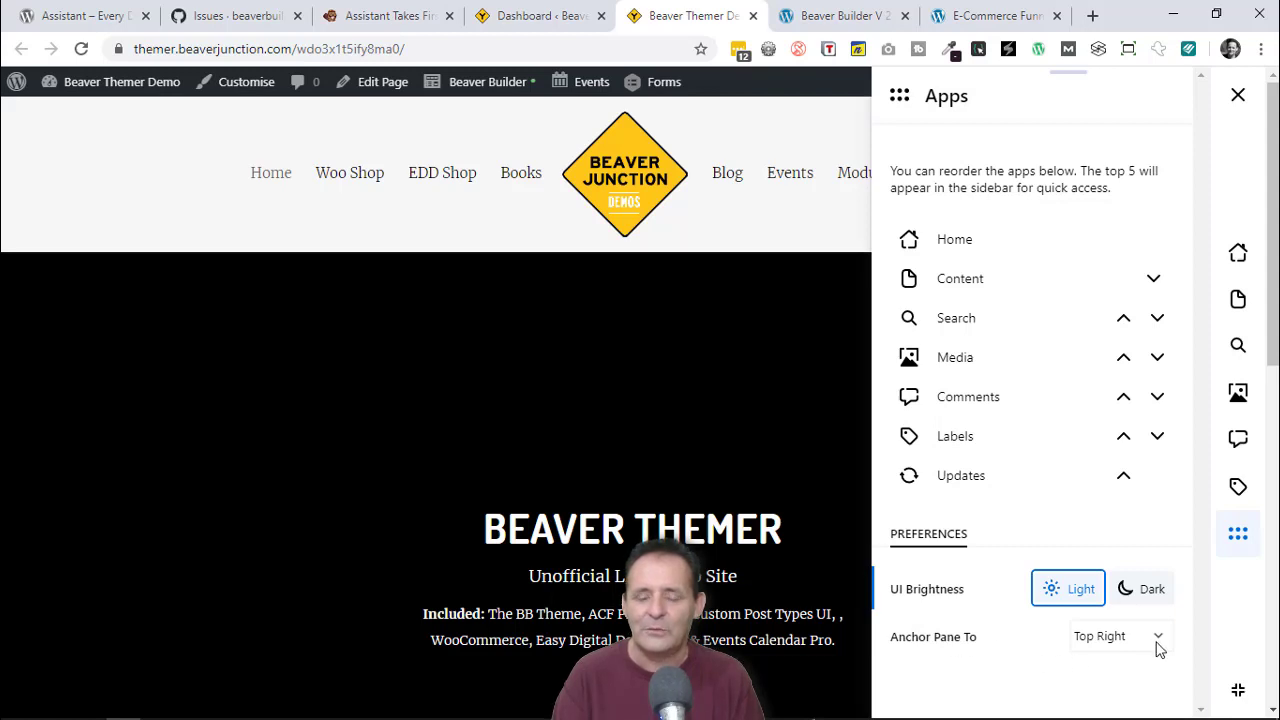
Look at the Create New content form from Assistant's Home app and return to the Home overview.
left_click(1237, 256)
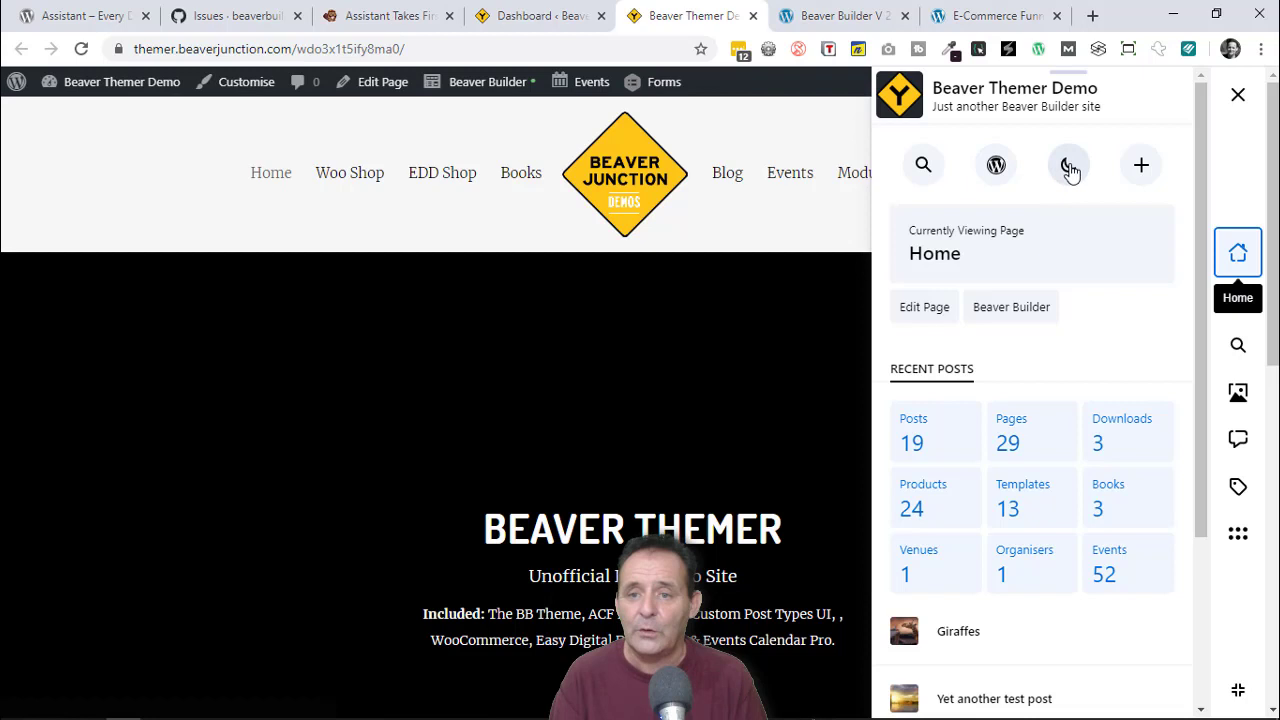
left_click(1141, 165)
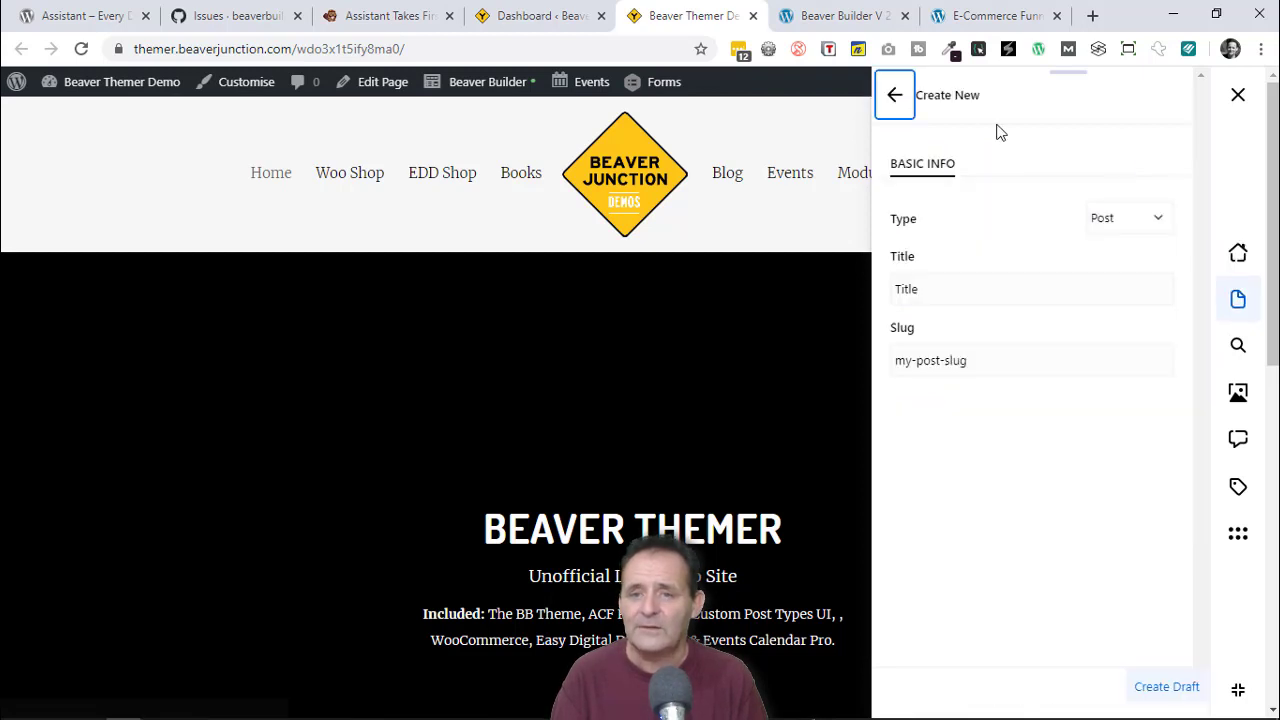
left_click(882, 108)
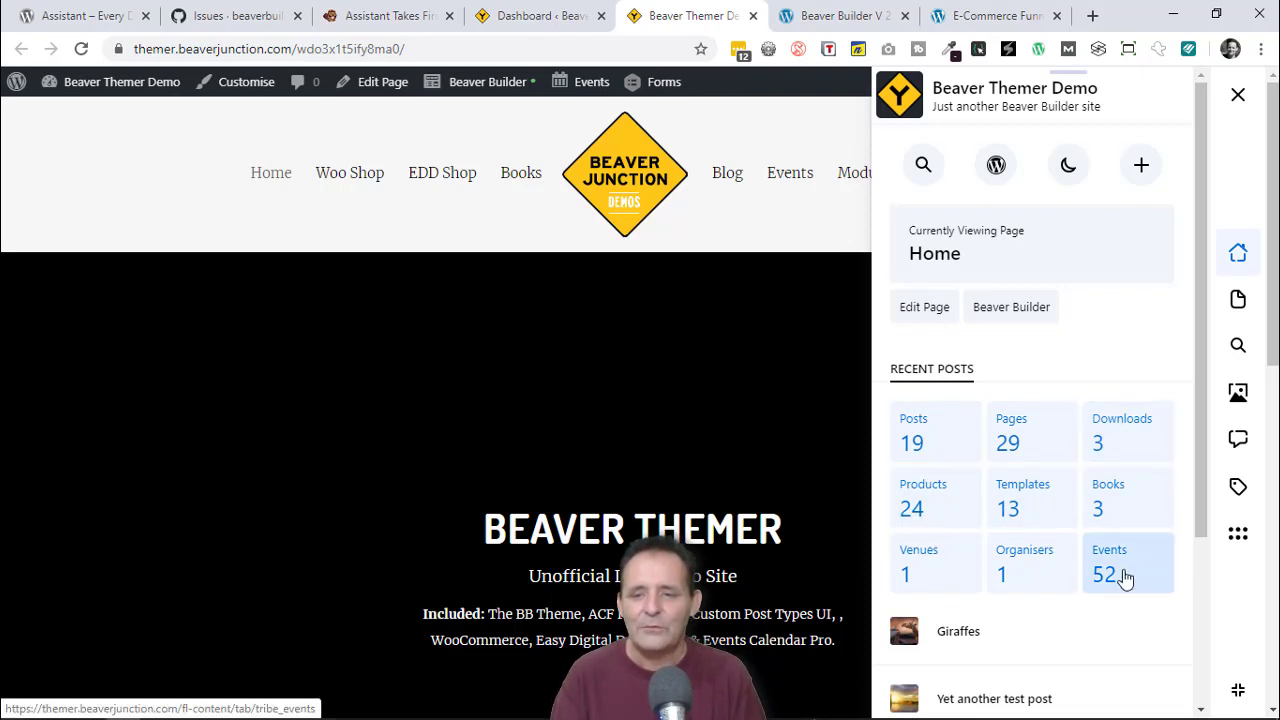
scroll(715, 406, "down", 1)
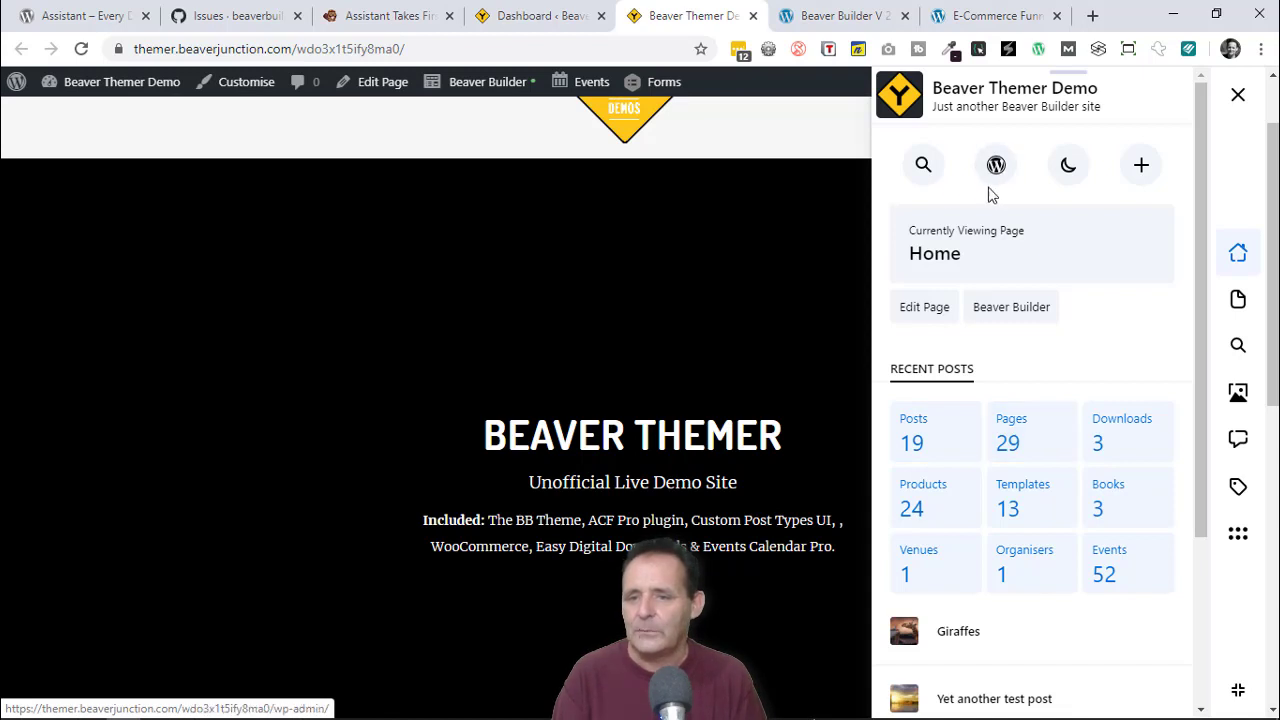
Search the site's content for "stock" in Assistant, rerun the query from the recent searches and clear it.
left_click(1237, 300)
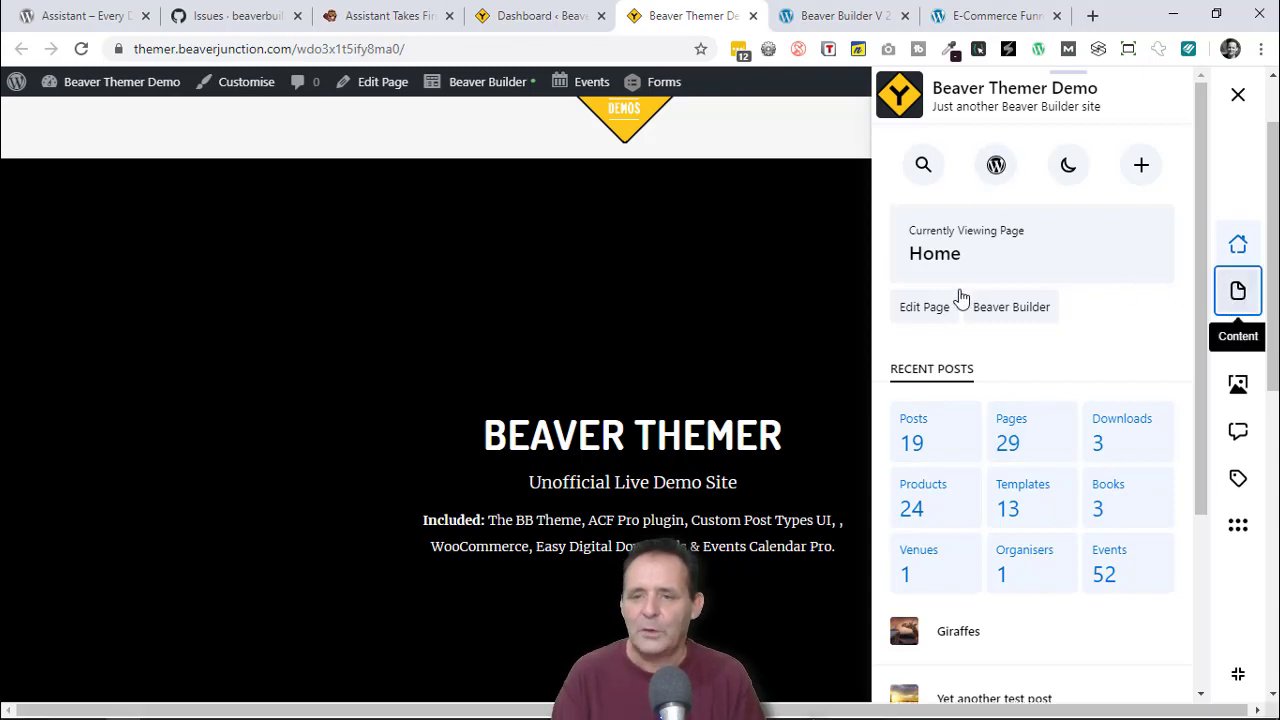
left_click(1237, 346)
type("stock")
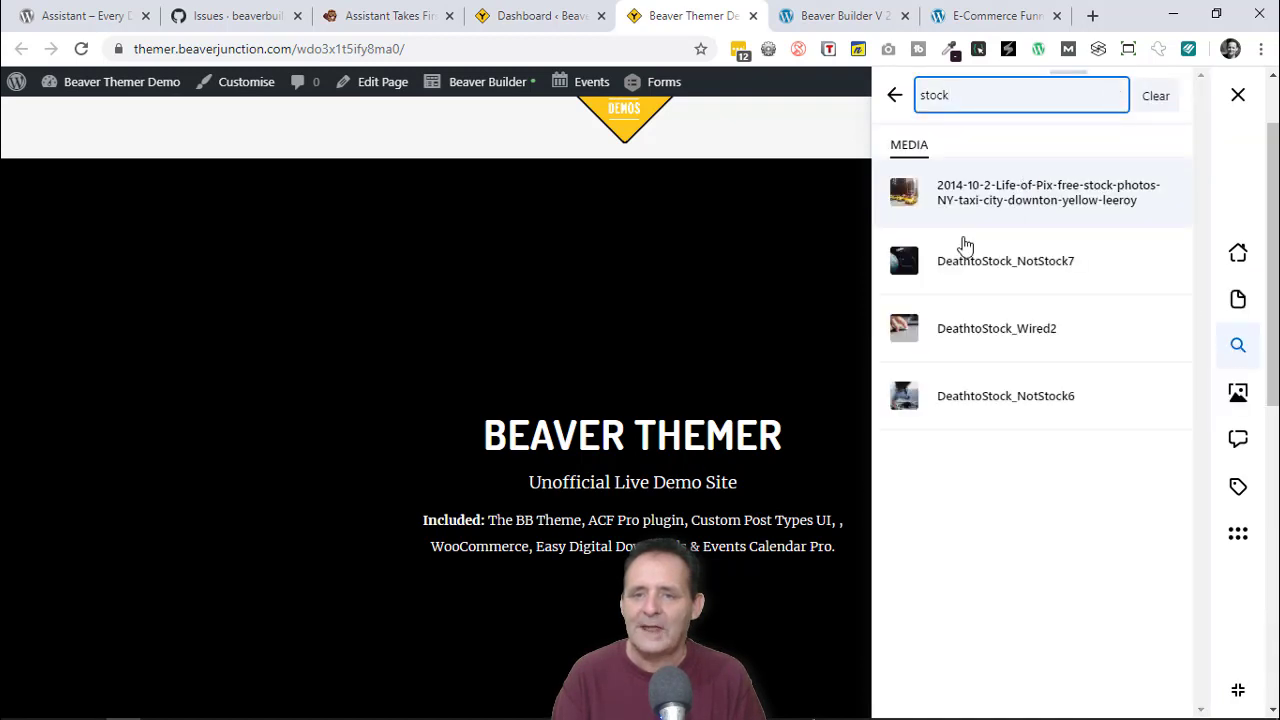
left_click(1146, 108)
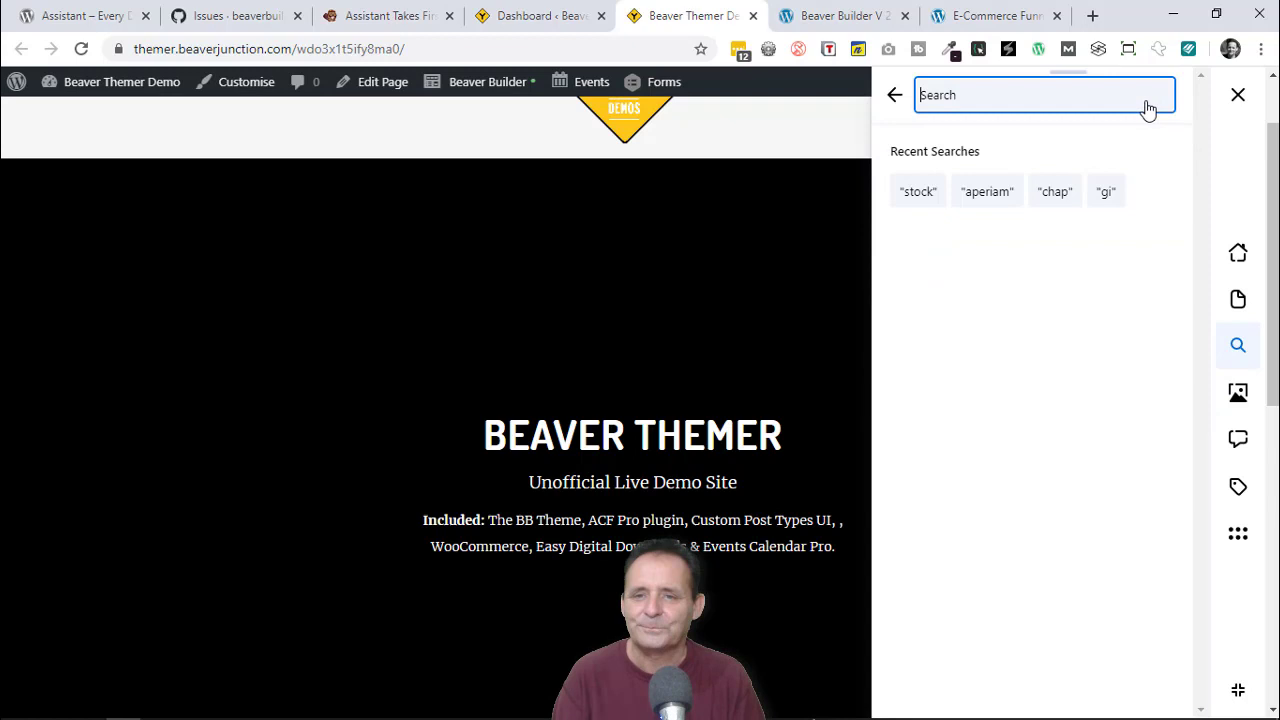
left_click(920, 194)
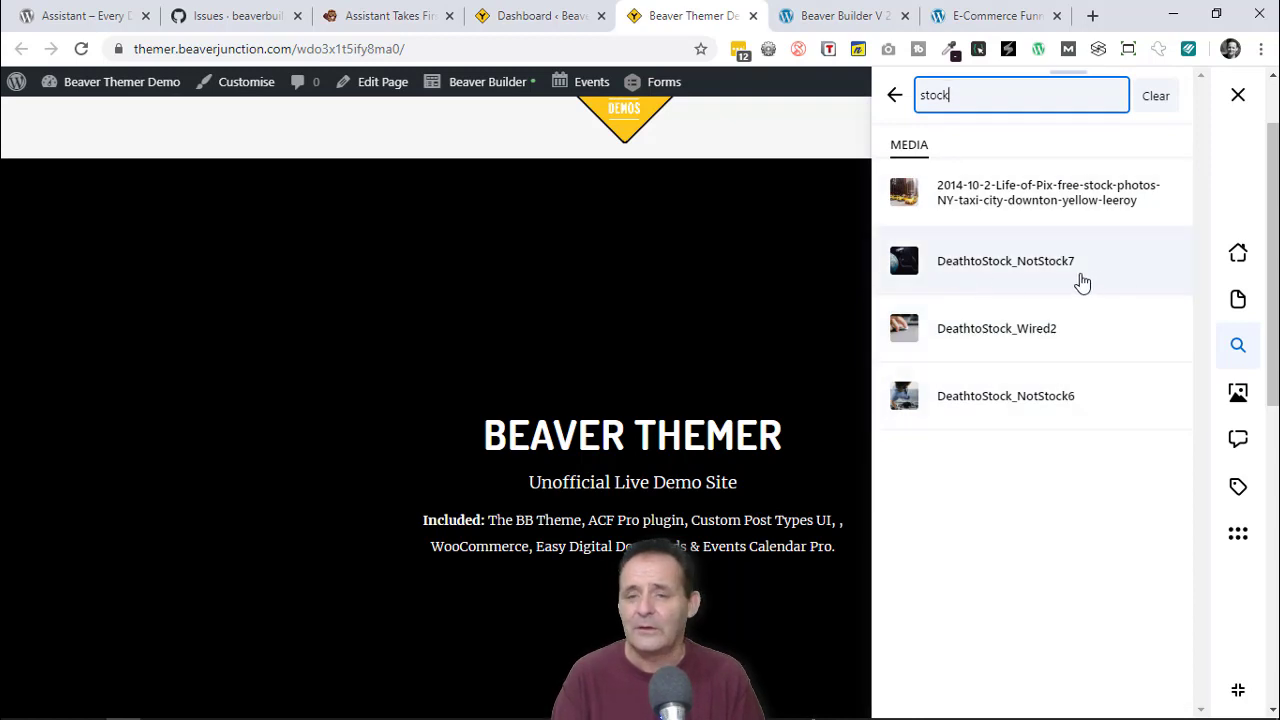
left_click(1152, 102)
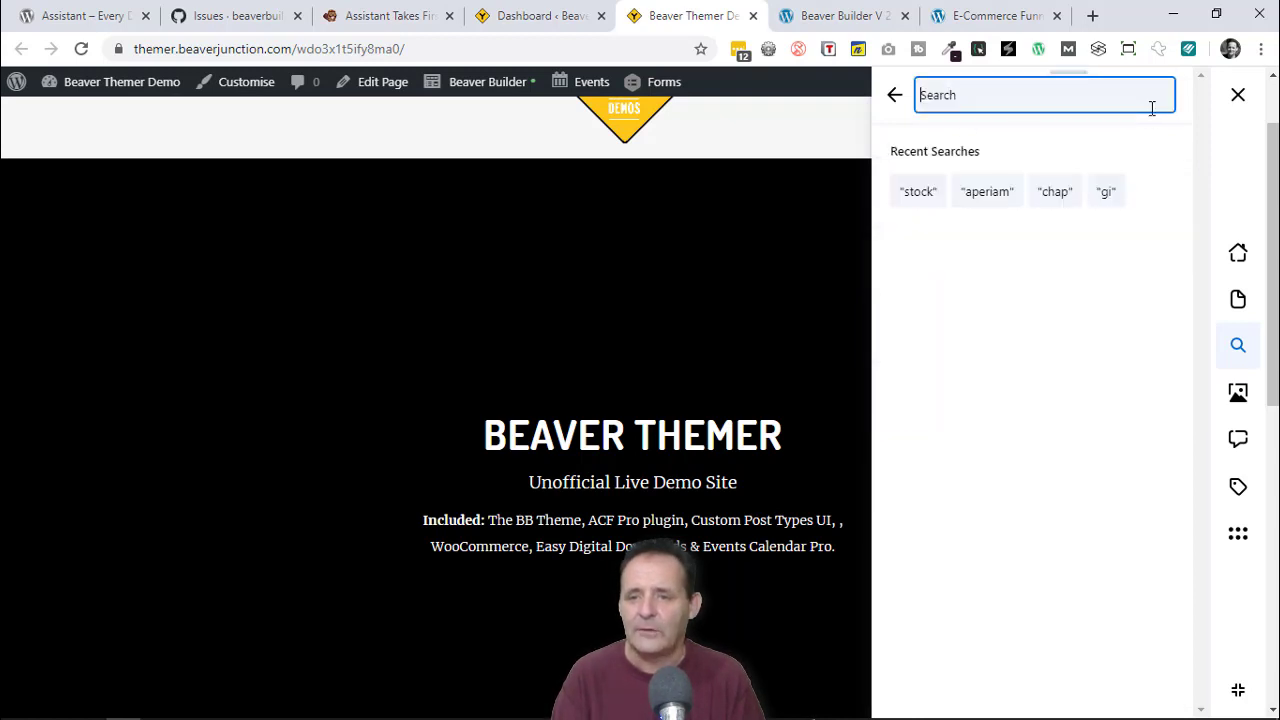
Open Assistant's Content app and look at the display and status filters for posts, the available content types and the additional sorting options.
left_click(1237, 298)
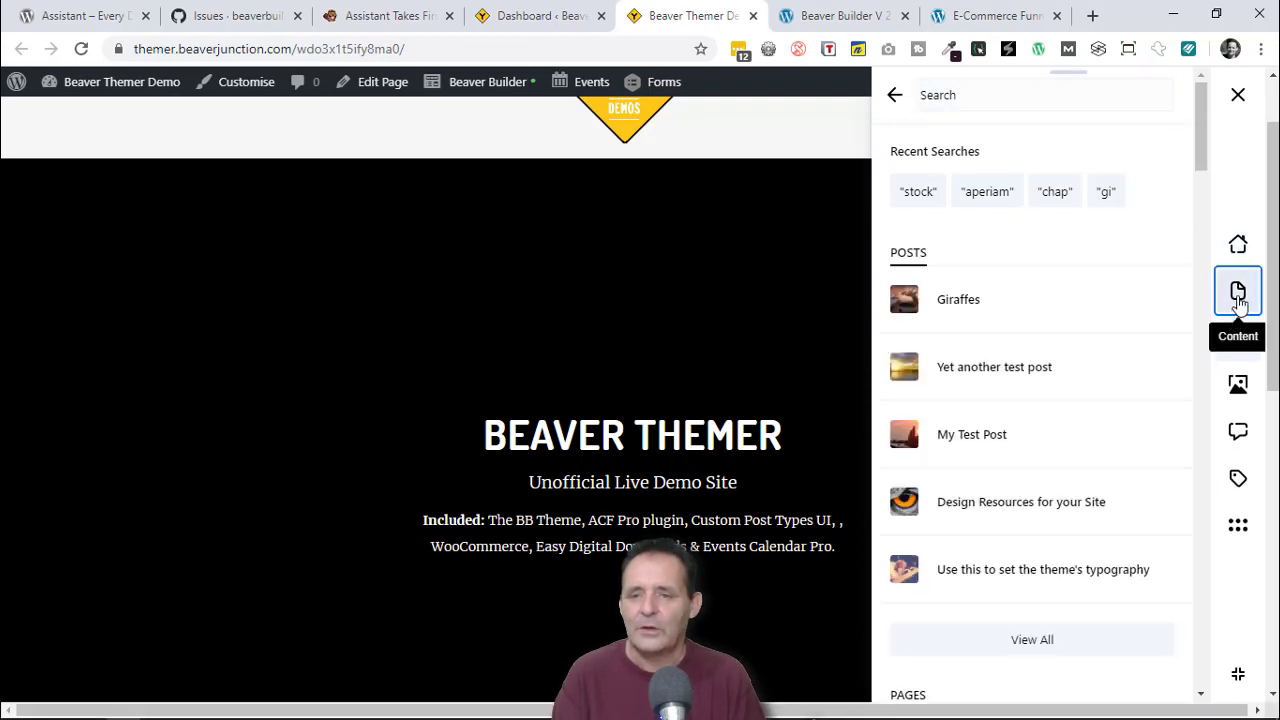
left_click(1238, 299)
left_click(1240, 305)
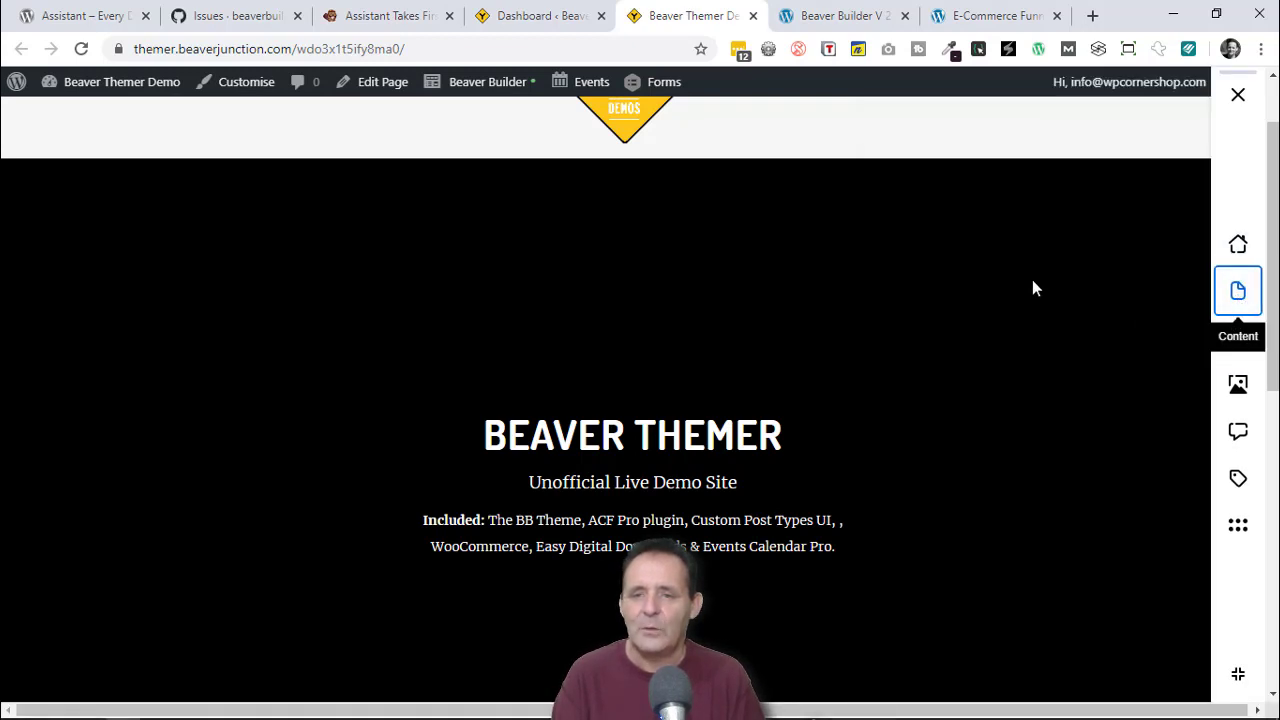
left_click(1240, 295)
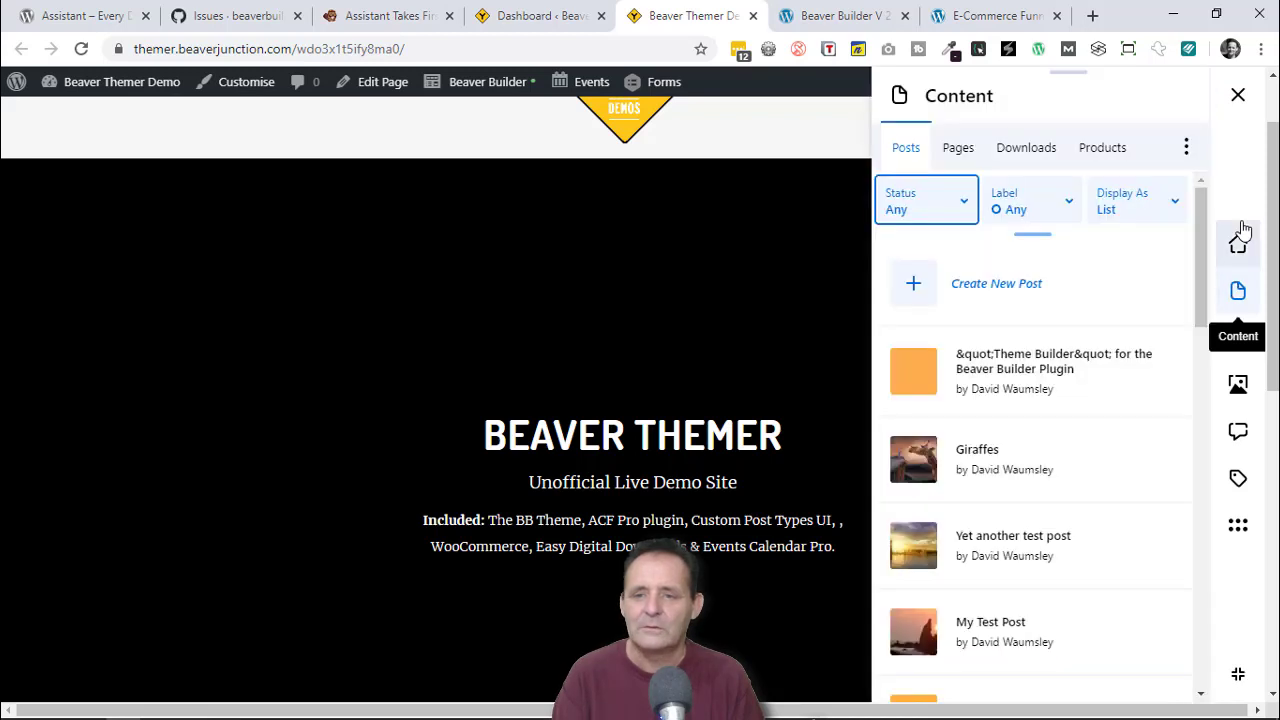
left_click(1143, 213)
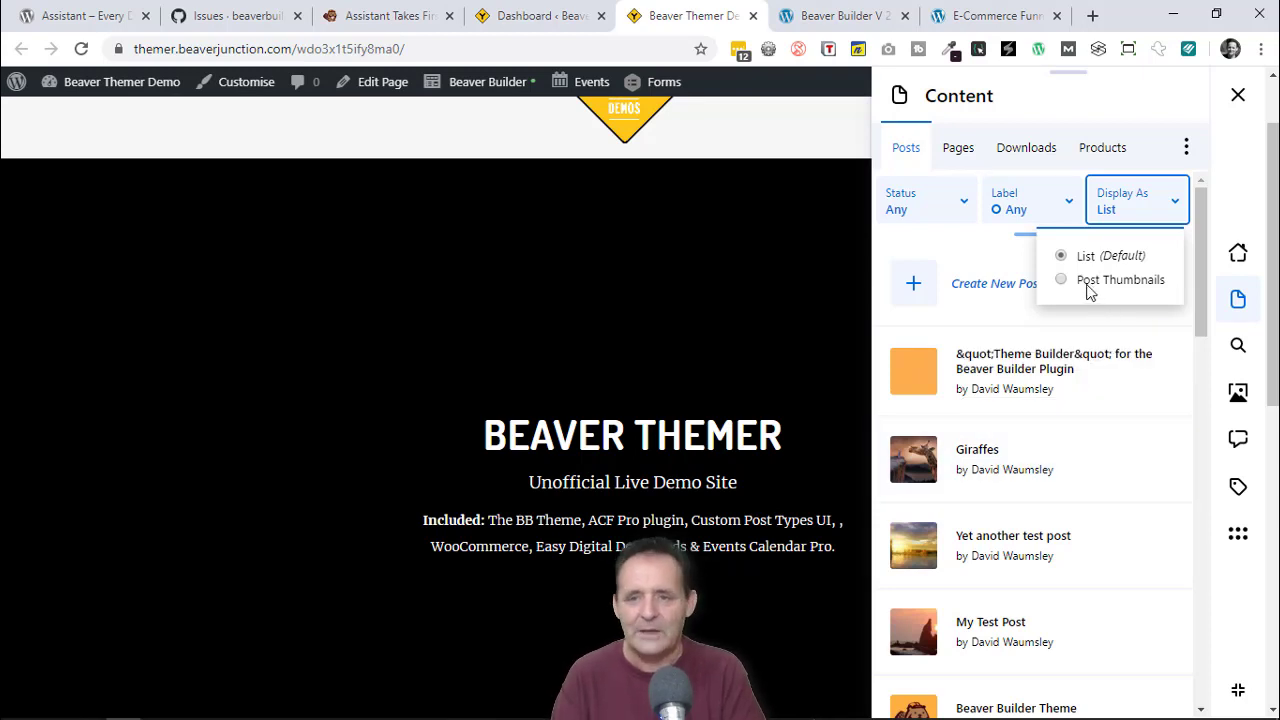
left_click(926, 222)
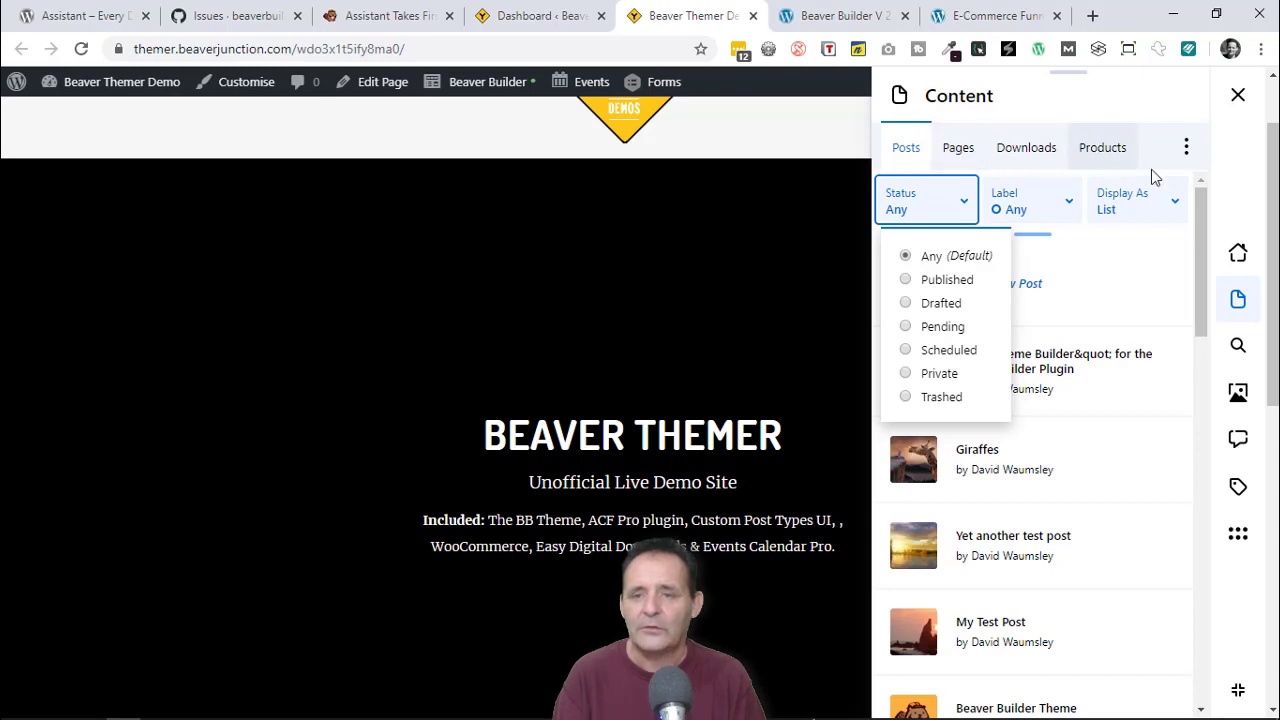
left_click(1186, 152)
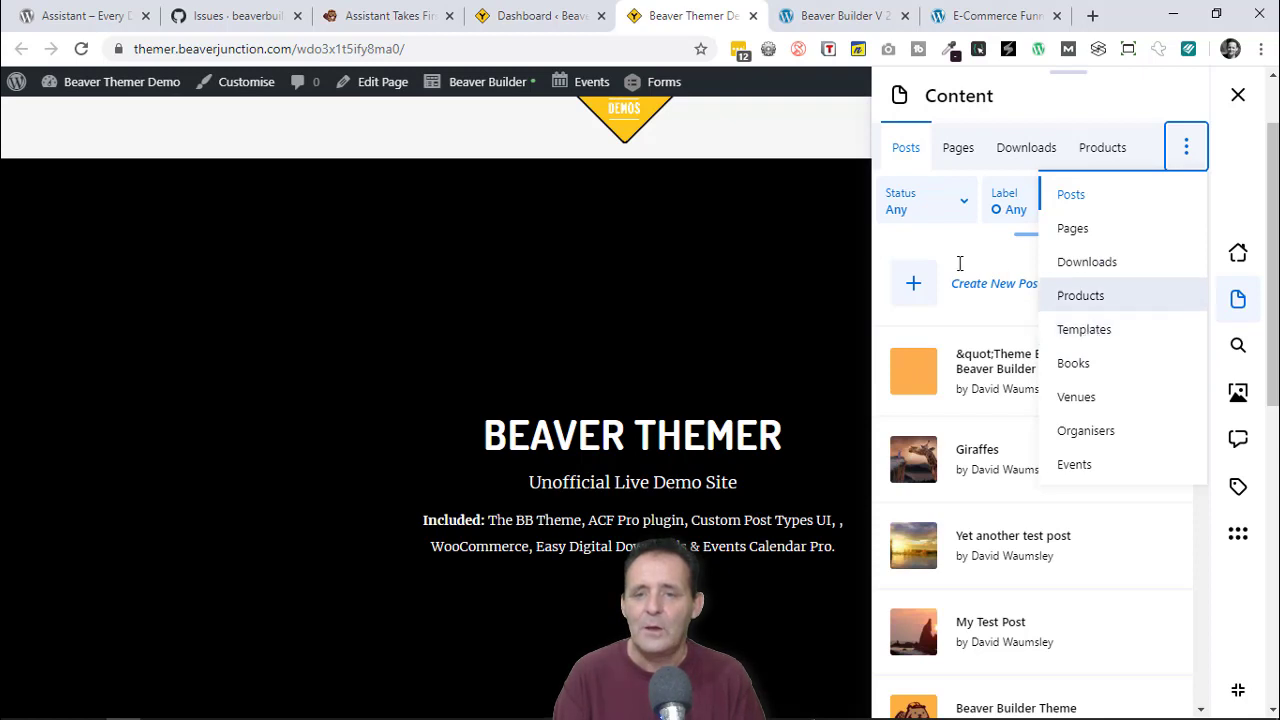
left_click(918, 289)
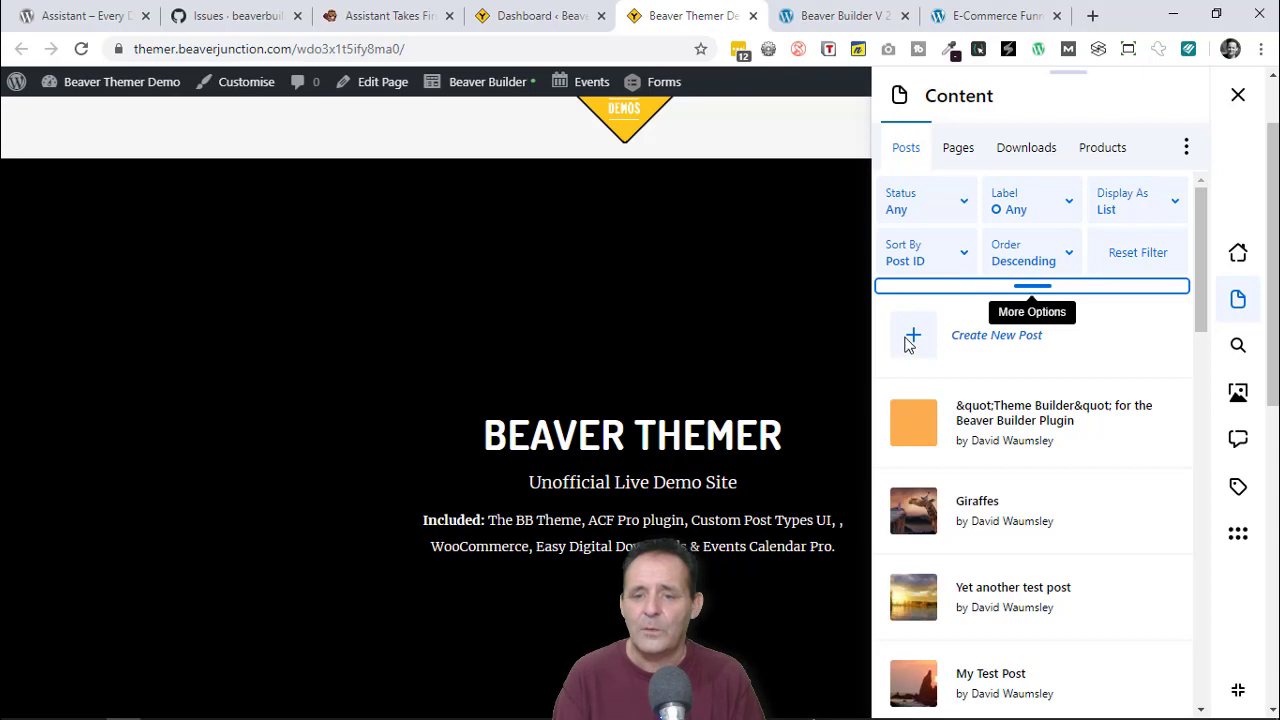
Open the Giraffes post's edit settings in the Content app and look at its visibility choices and publish date calendar.
mouse_move(1005, 521)
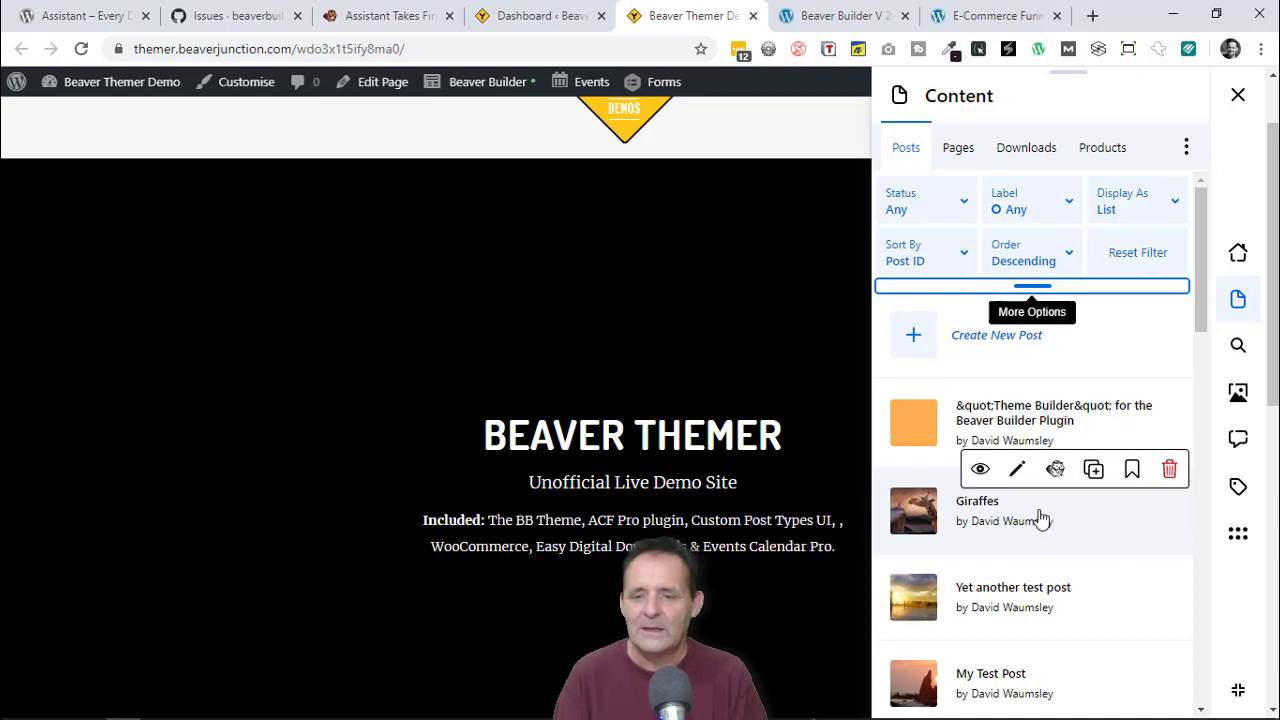
left_click(1079, 533)
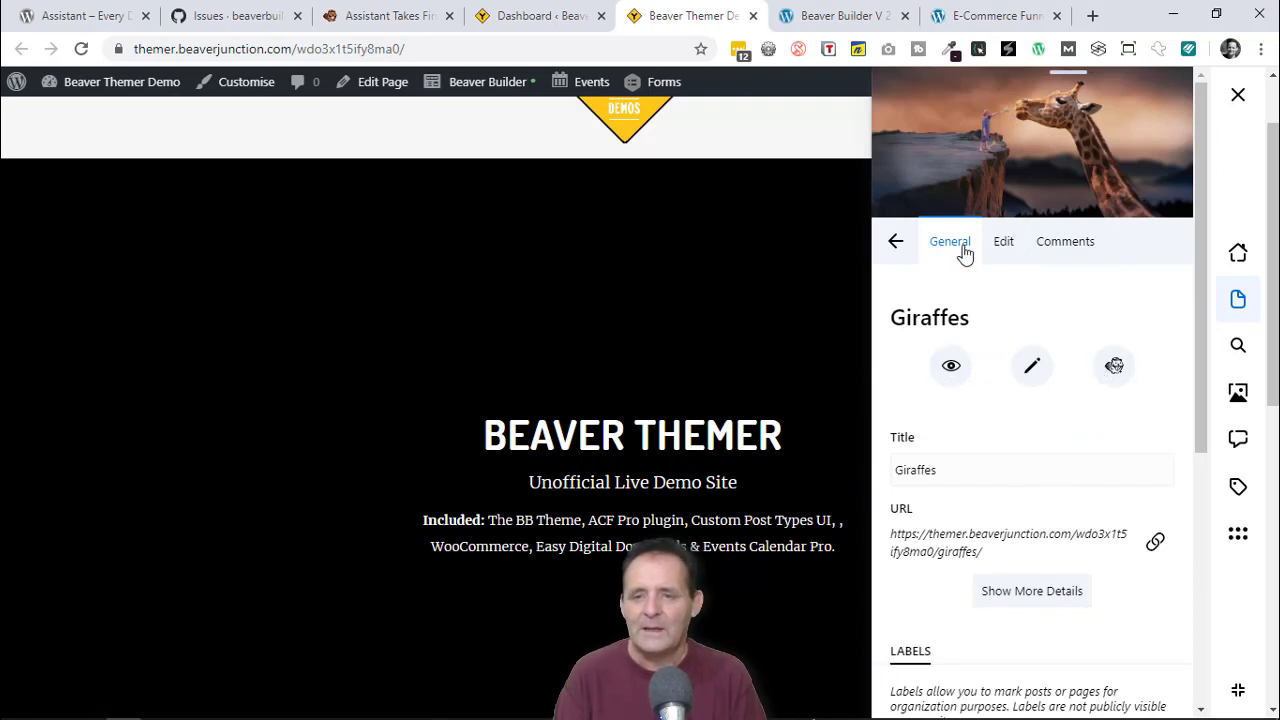
left_click(1032, 592)
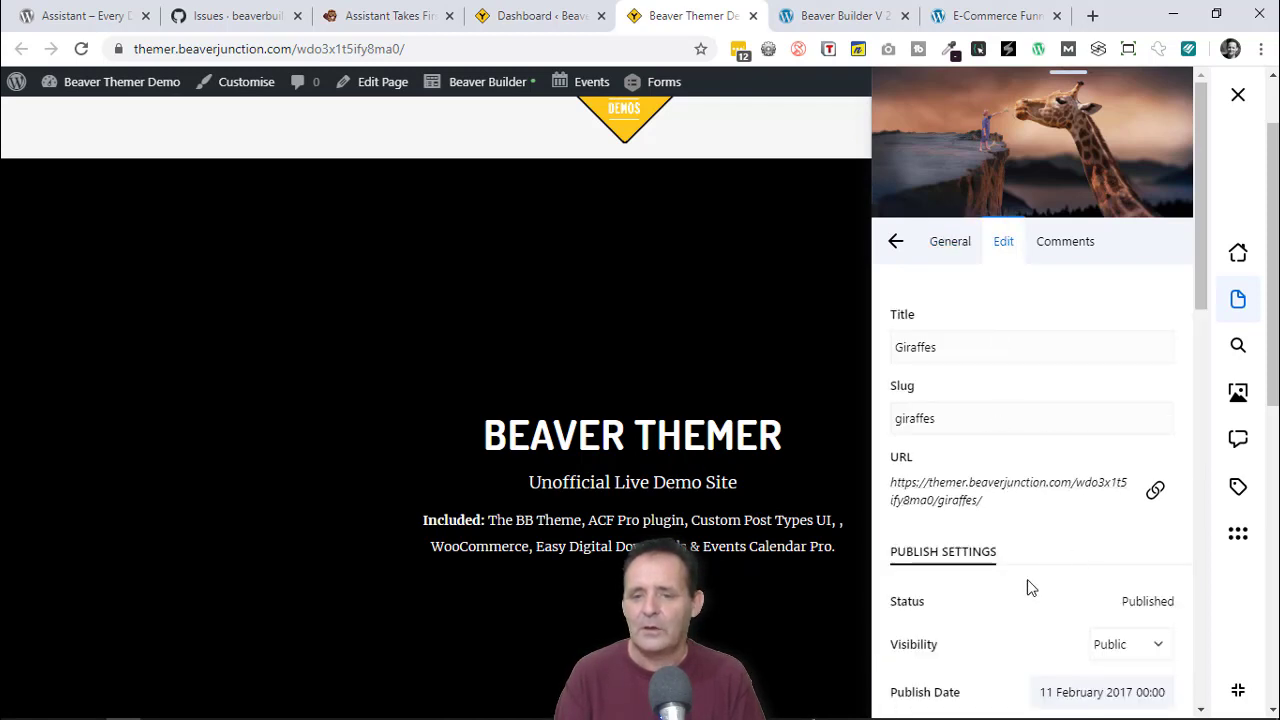
scroll(1026, 586, "down", 2)
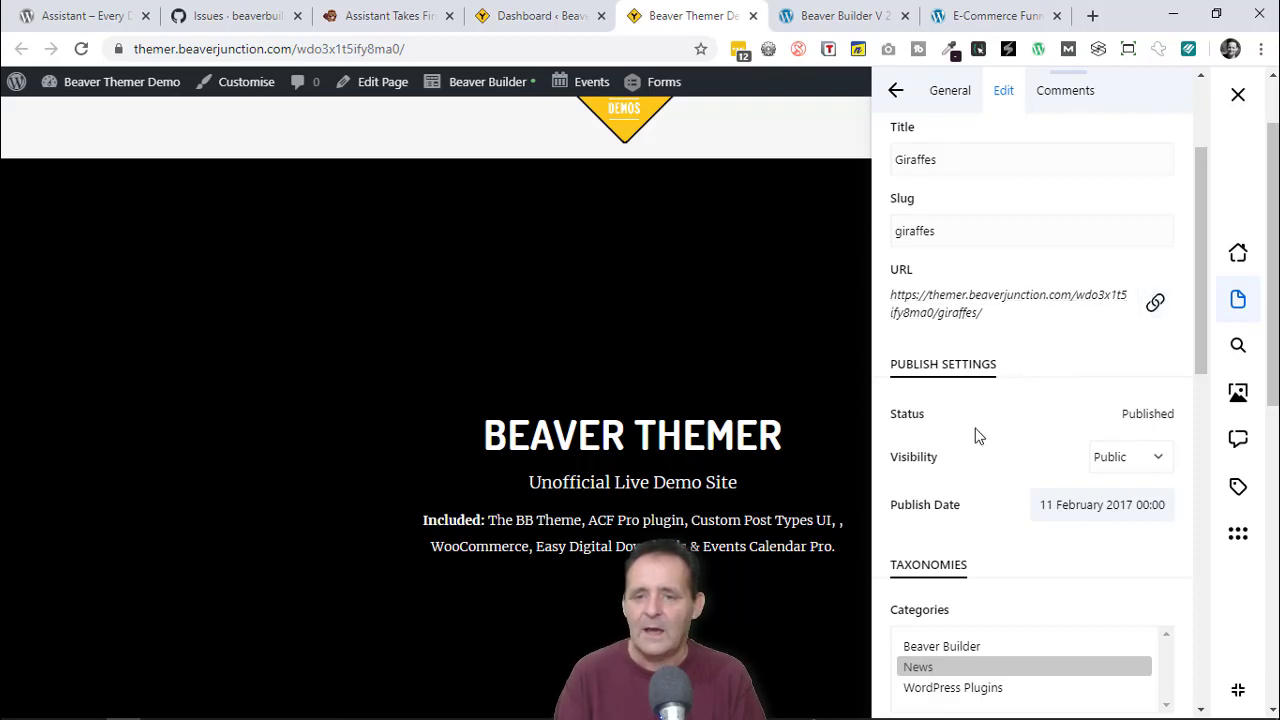
left_click(1170, 462)
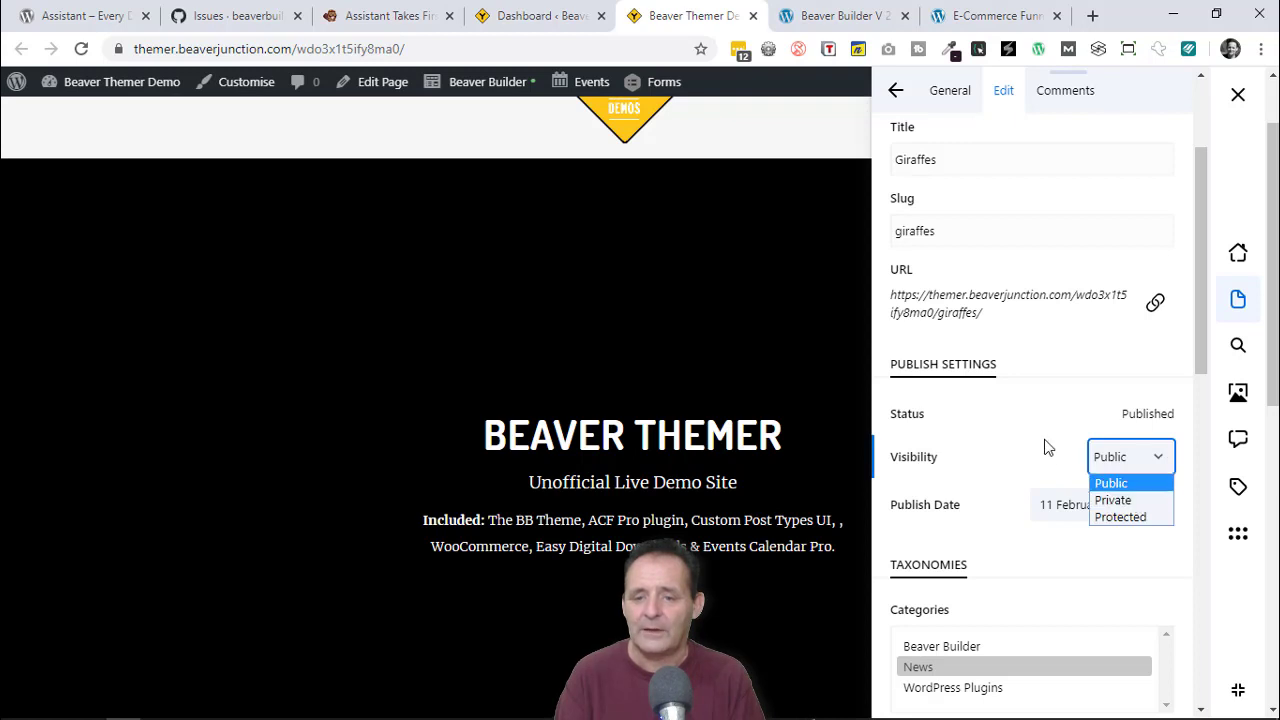
left_click(1022, 466)
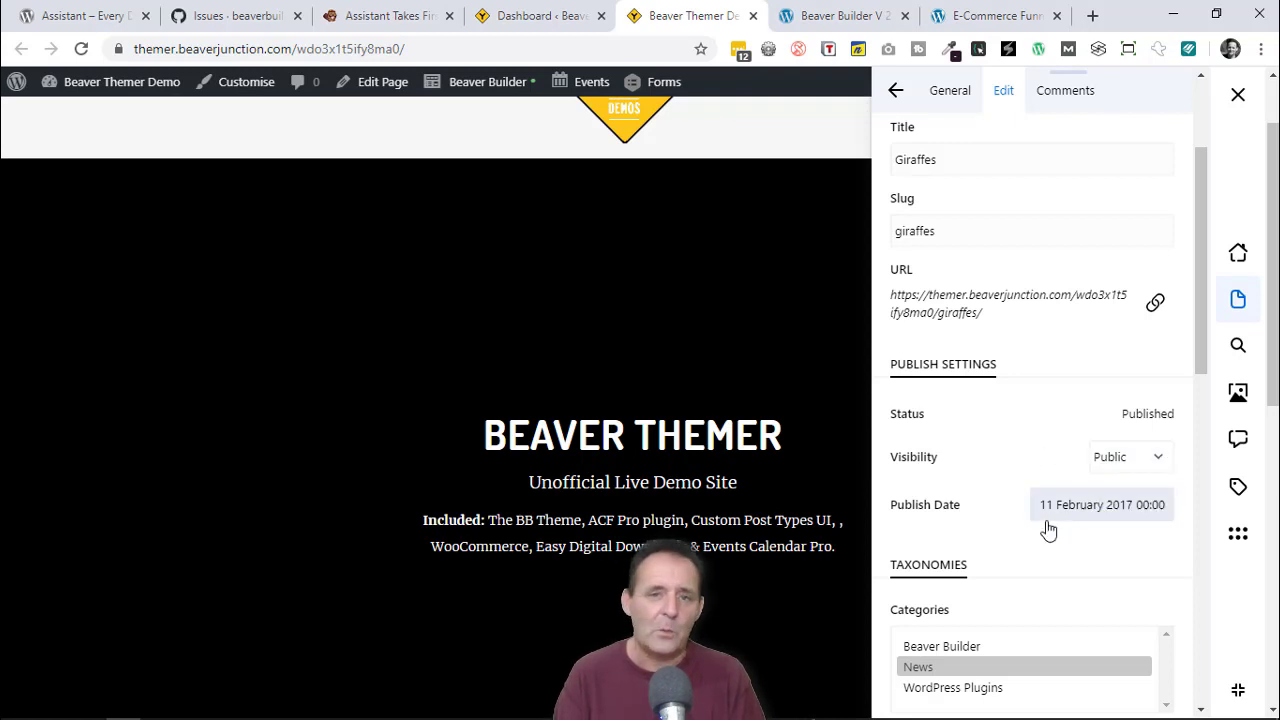
left_click(1094, 514)
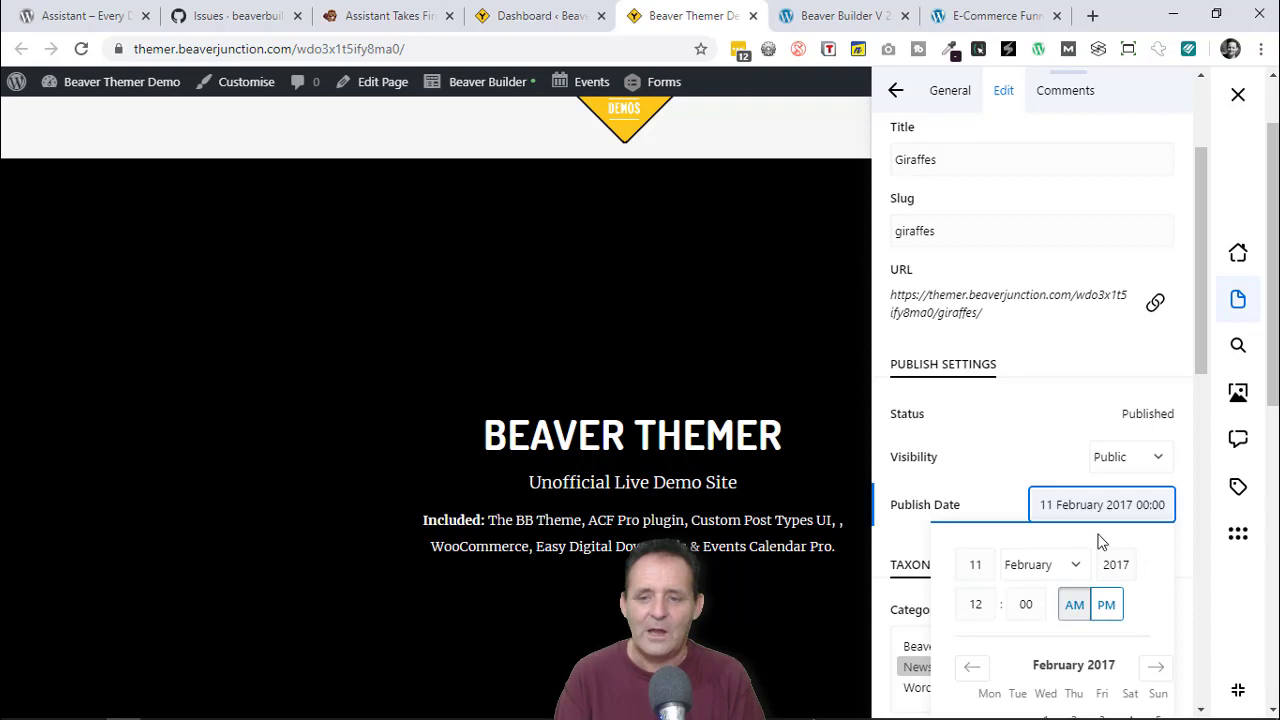
scroll(1094, 514, "down", 4)
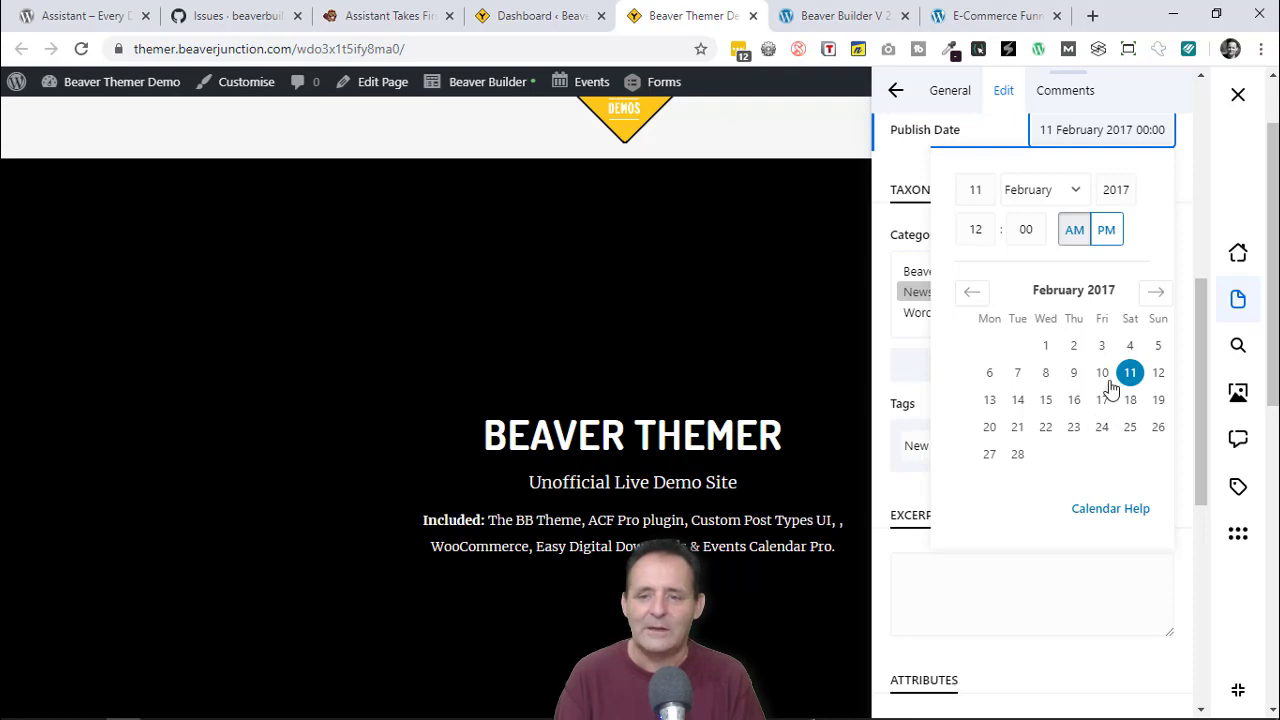
left_click(903, 494)
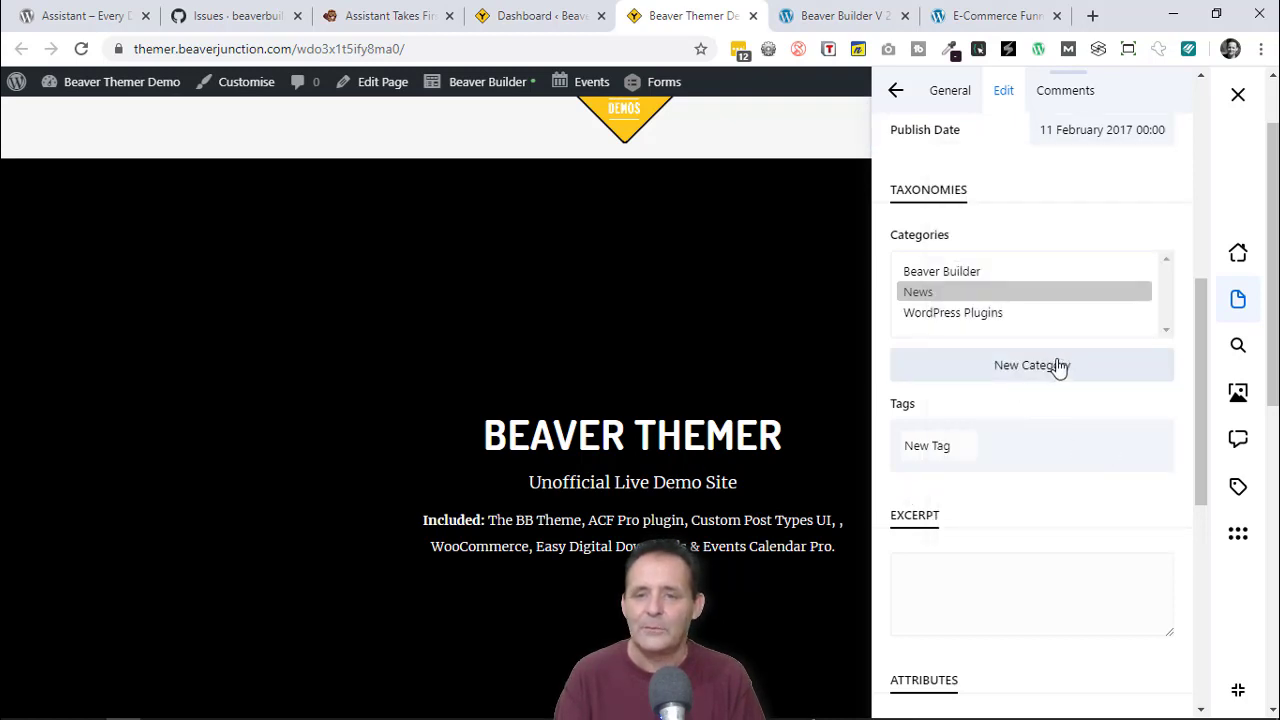
Look through the Giraffes post's taxonomies, excerpt, template choices, feature image and discussion settings.
scroll(1000, 385, "up", 1)
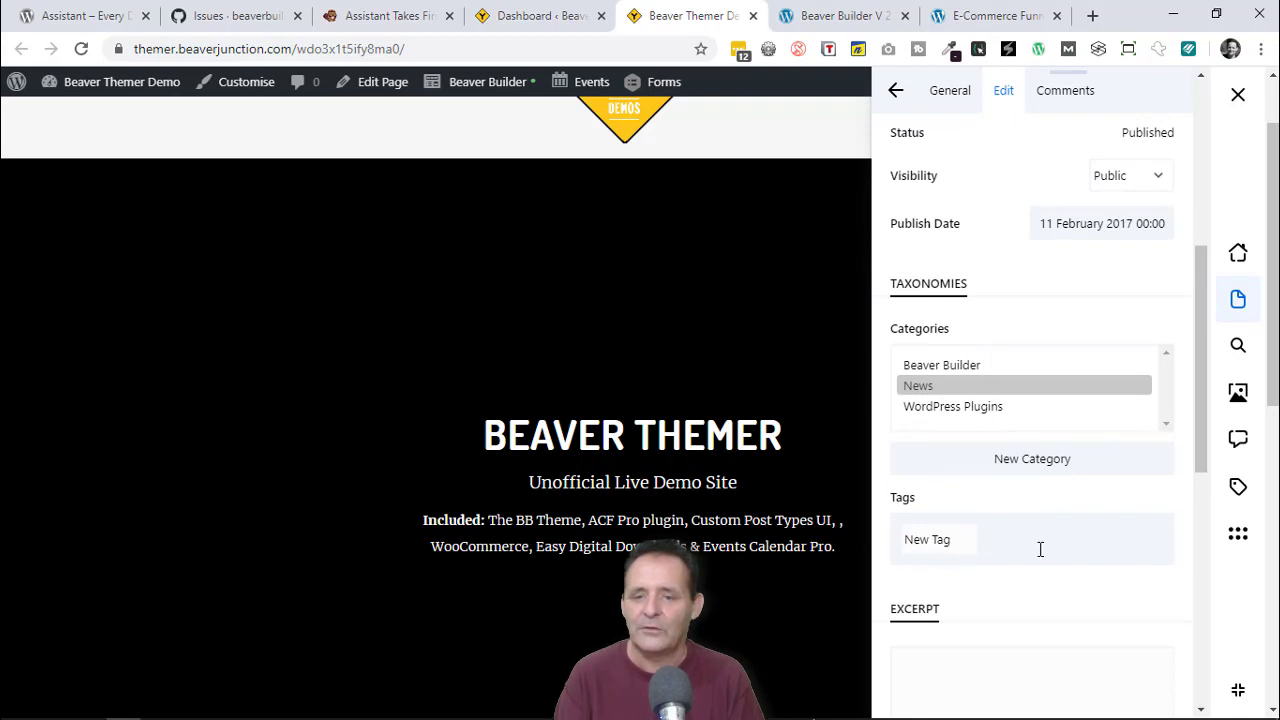
scroll(998, 521, "down", 1)
scroll(998, 521, "down", 2)
left_click(930, 487)
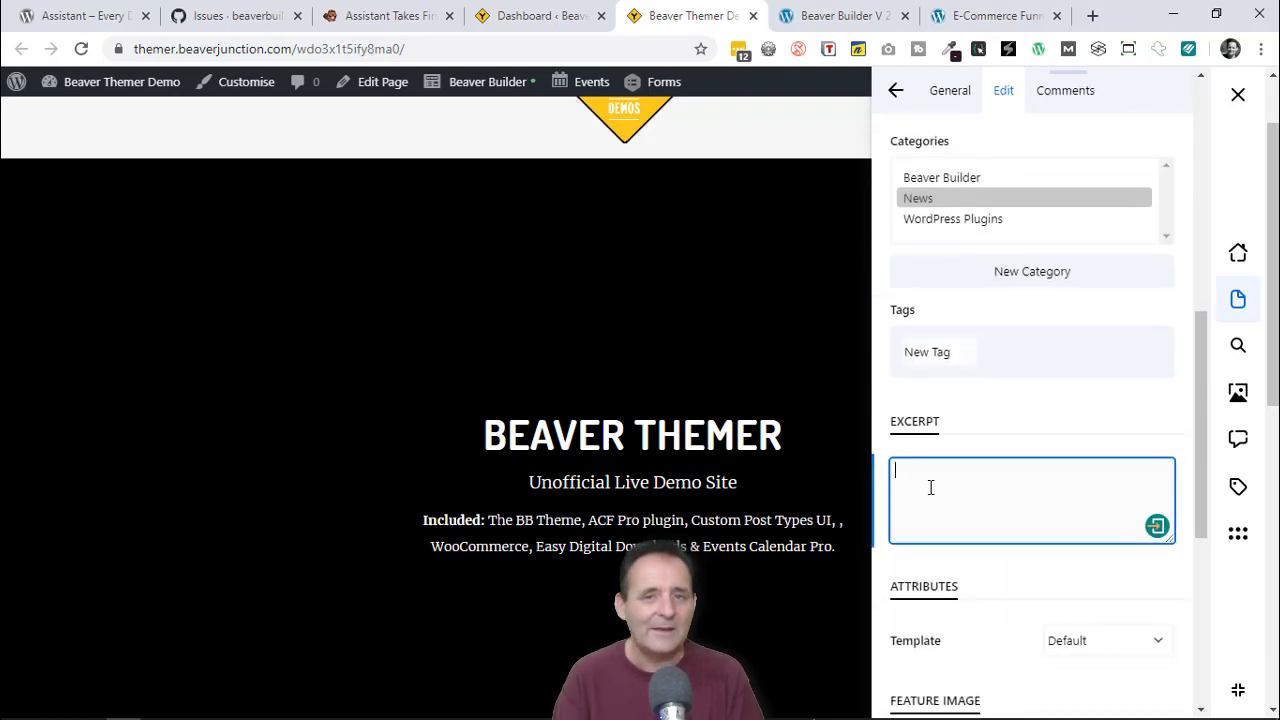
scroll(1031, 452, "down", 2)
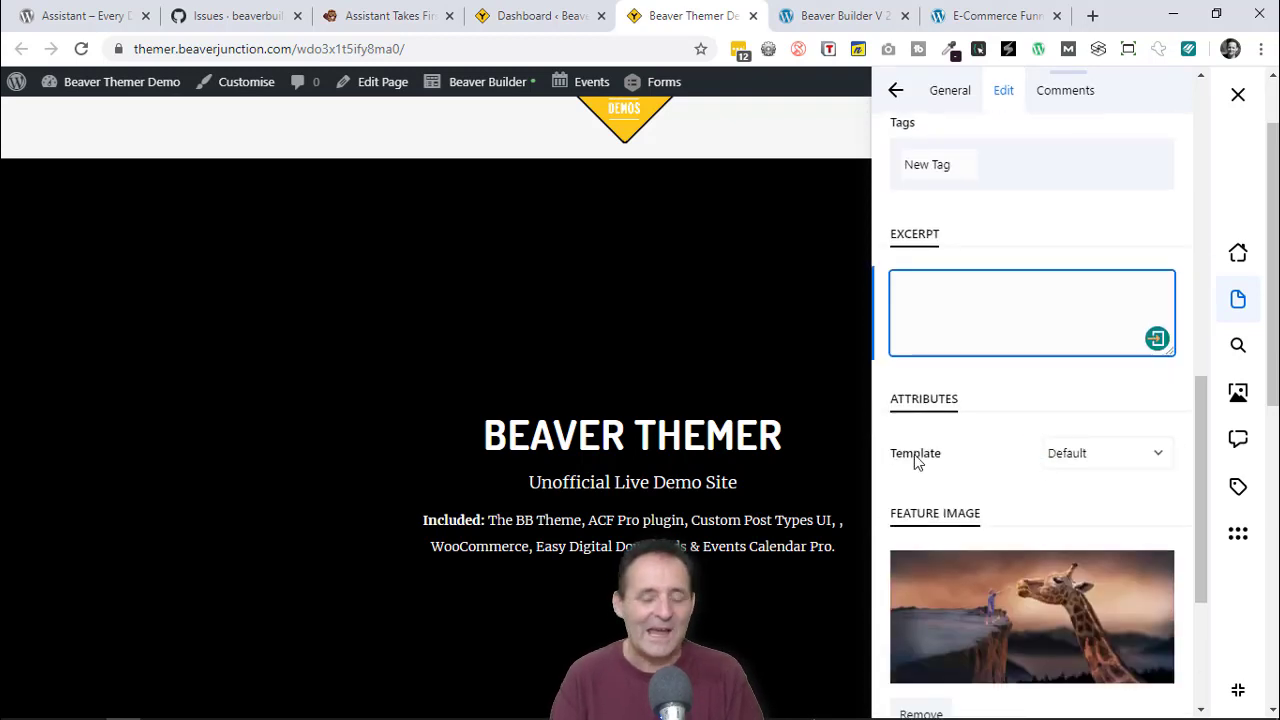
left_click(1160, 456)
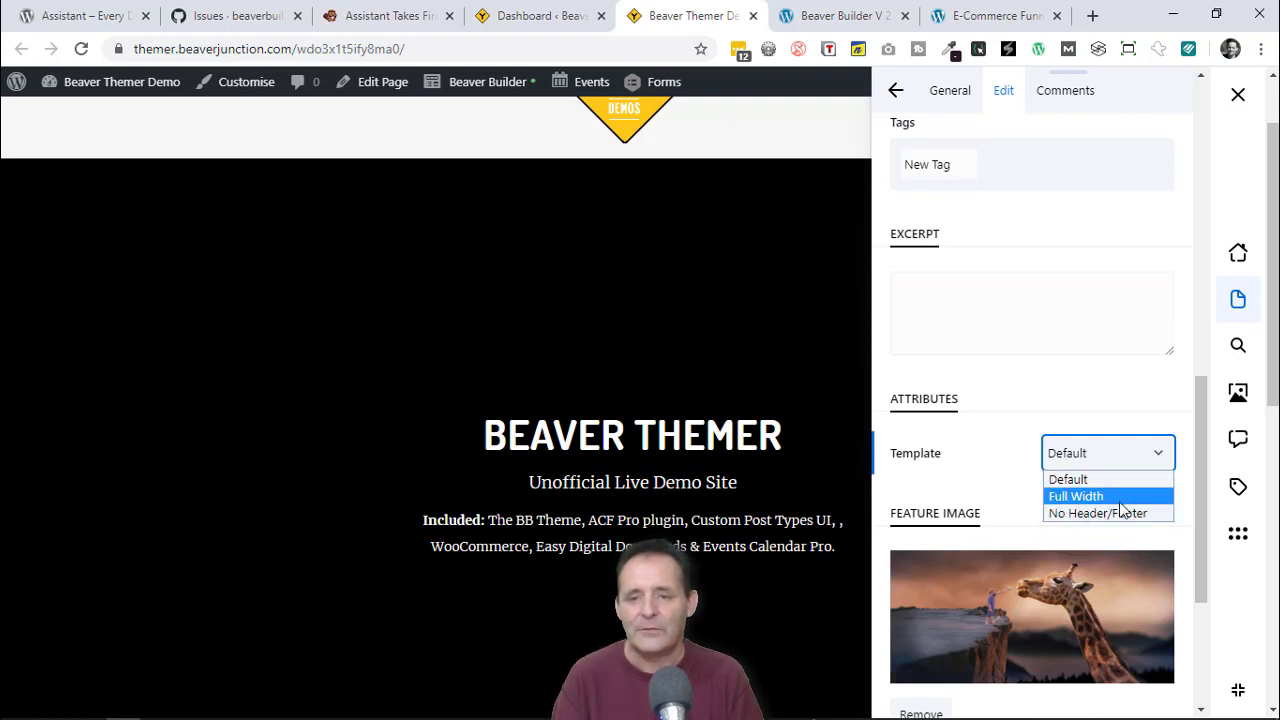
scroll(1000, 480, "down", 3)
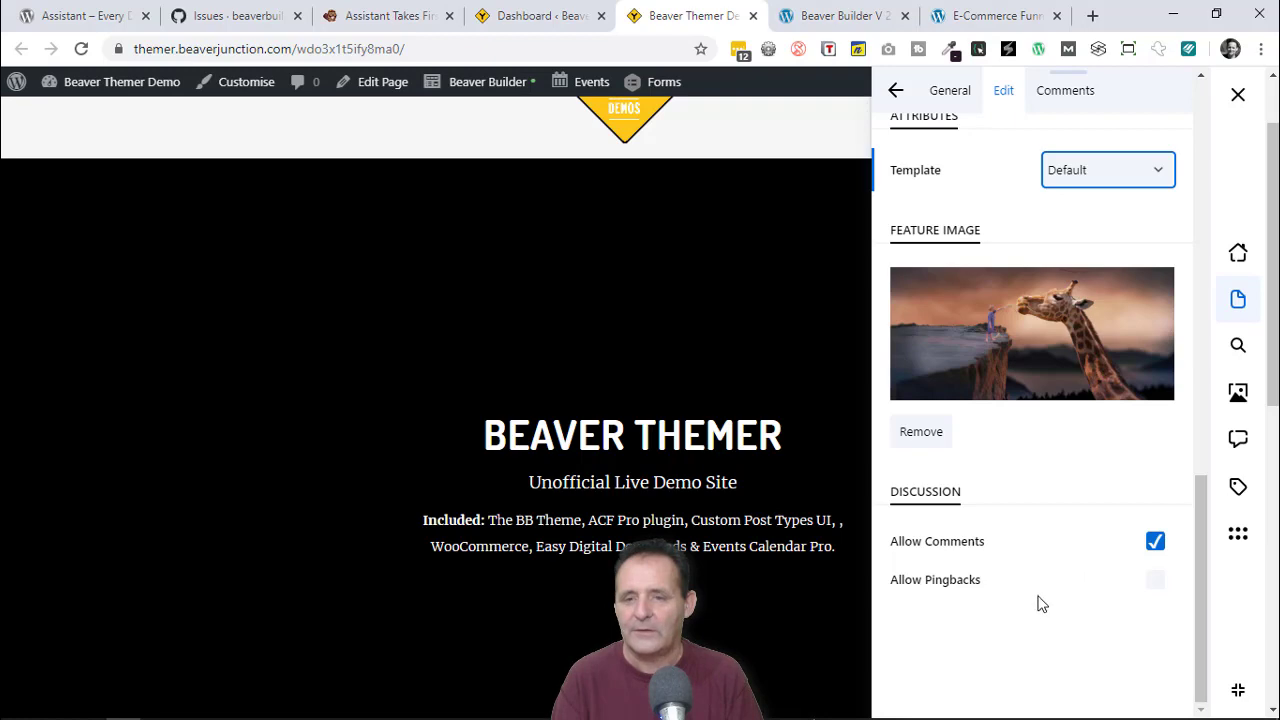
Look at the labels and actions in the Giraffes post's general details and open the Labels app.
scroll(1034, 600, "up", 5)
scroll(1040, 472, "up", 5)
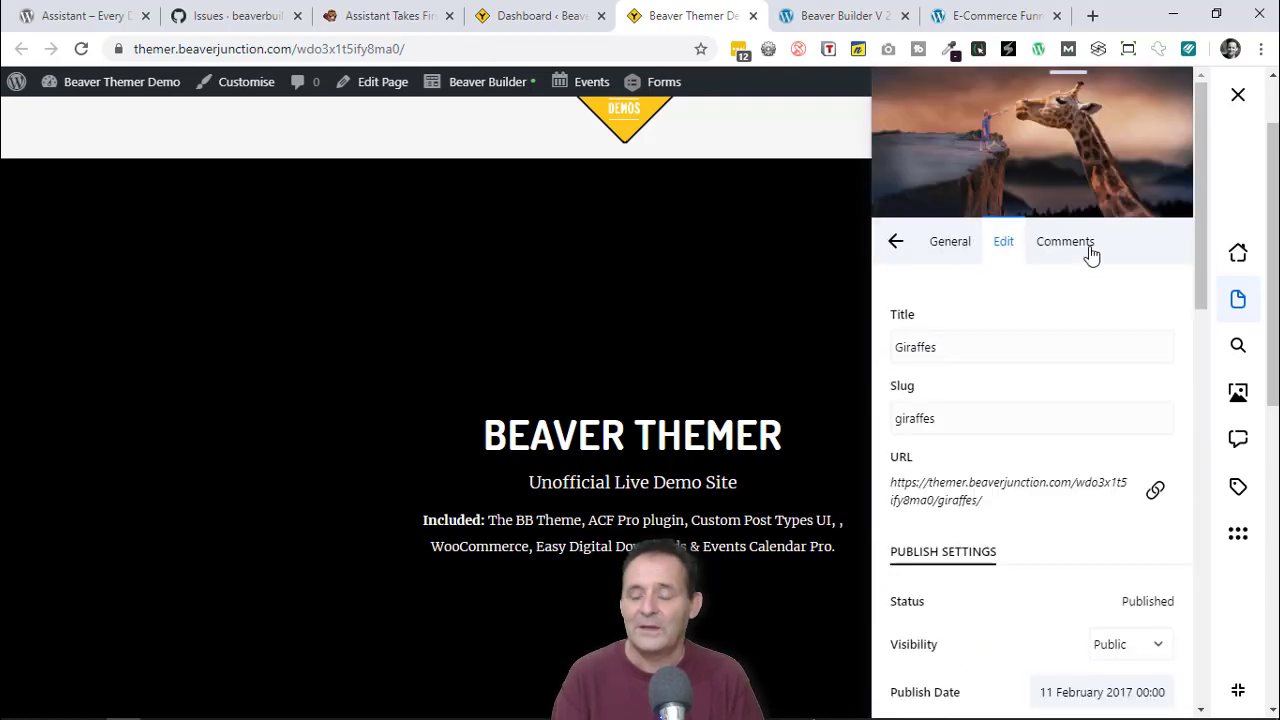
left_click(953, 252)
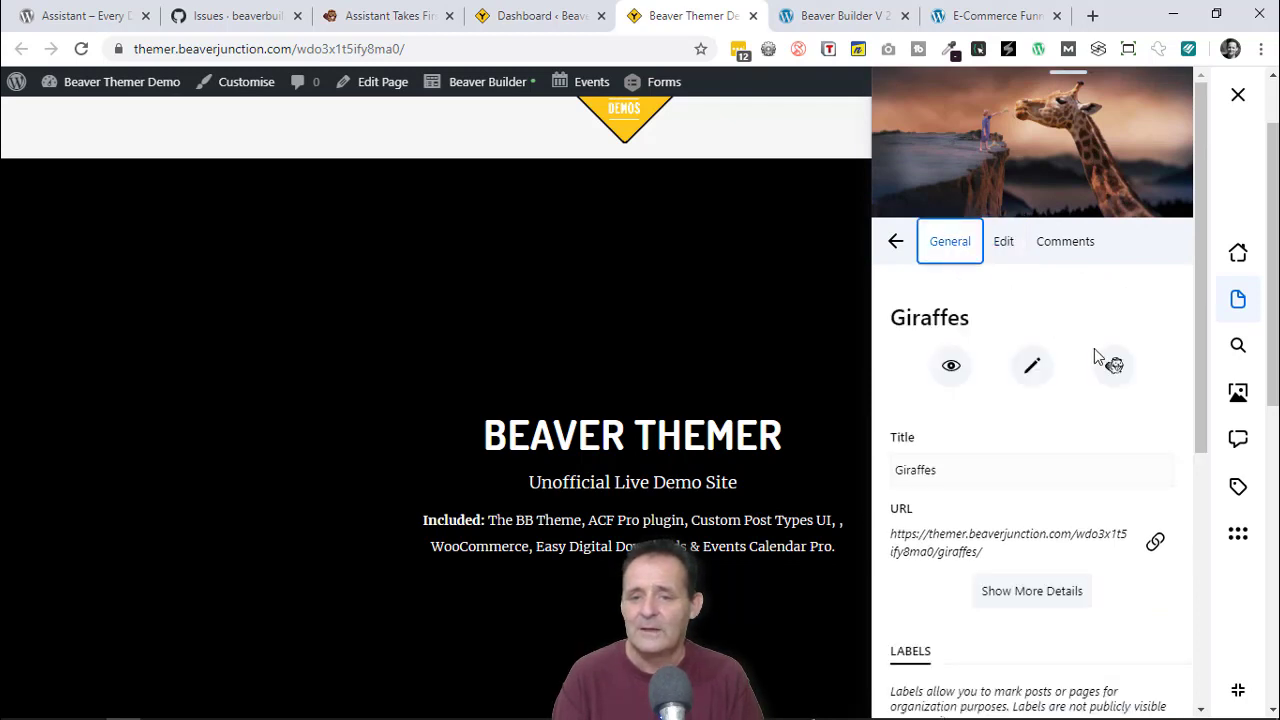
scroll(1090, 362, "down", 5)
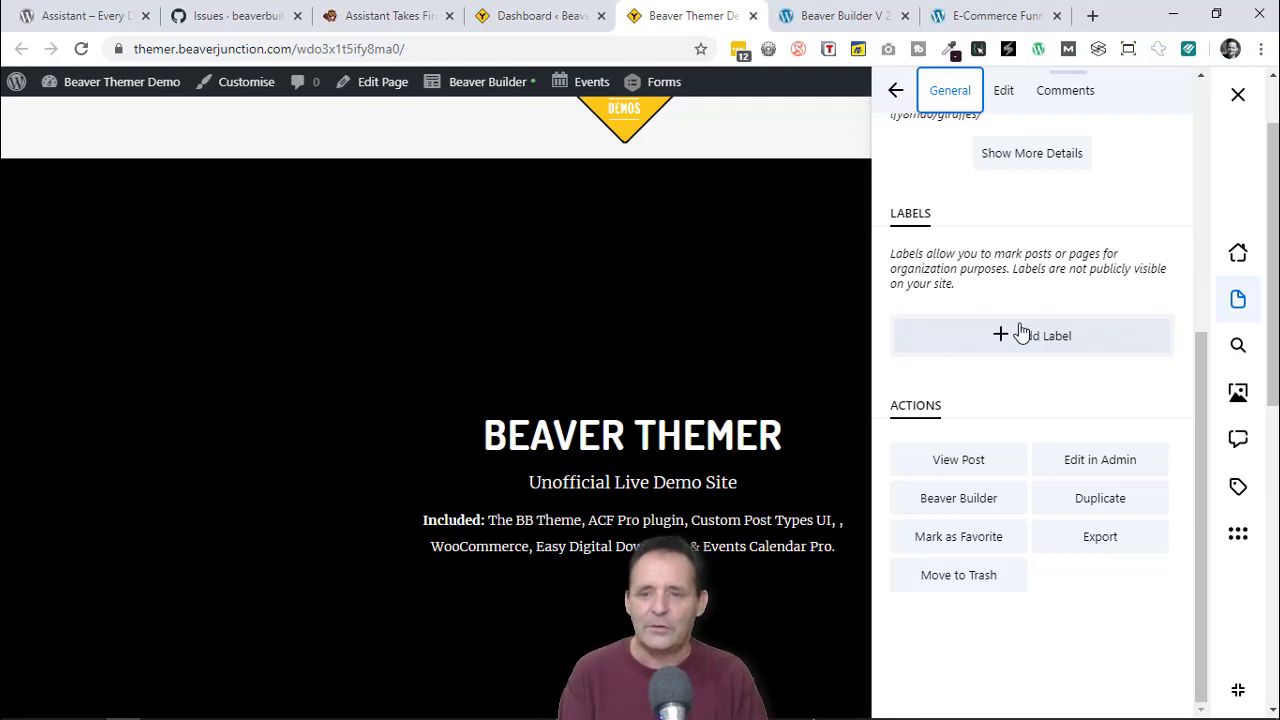
left_click(1240, 487)
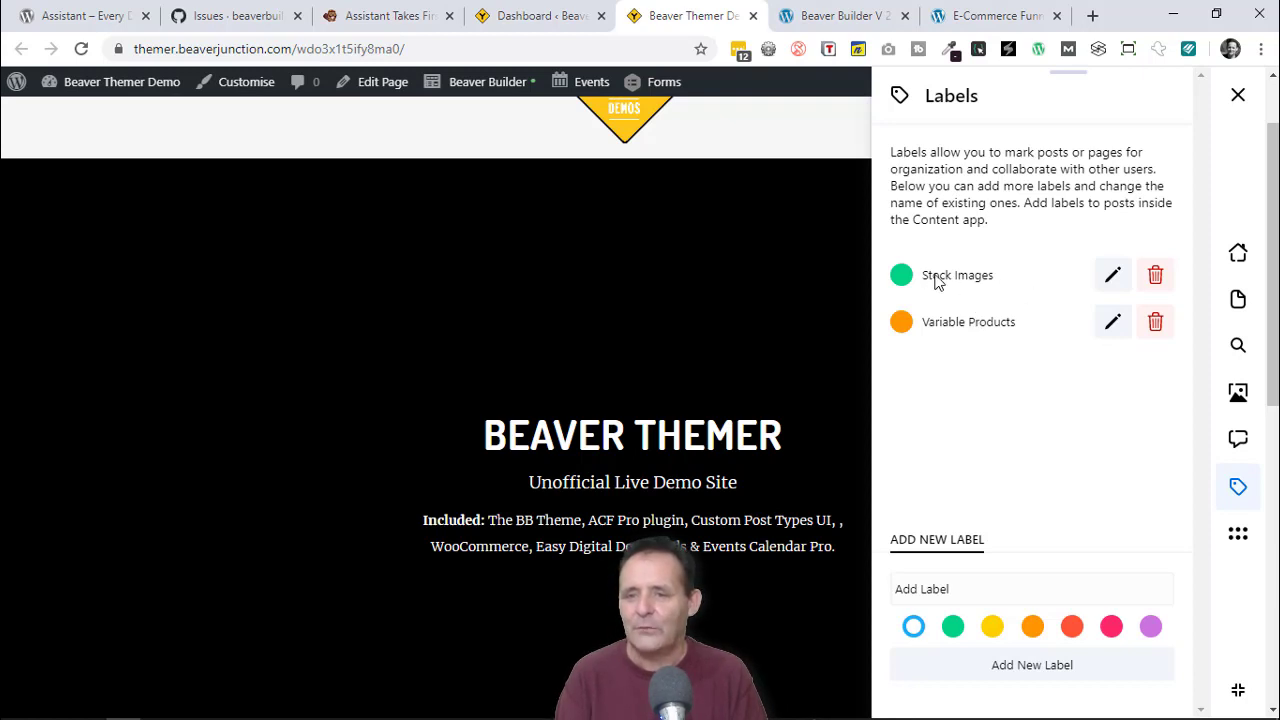
Open the Media app, display the images as a grid and look at the media type options.
left_click(1240, 398)
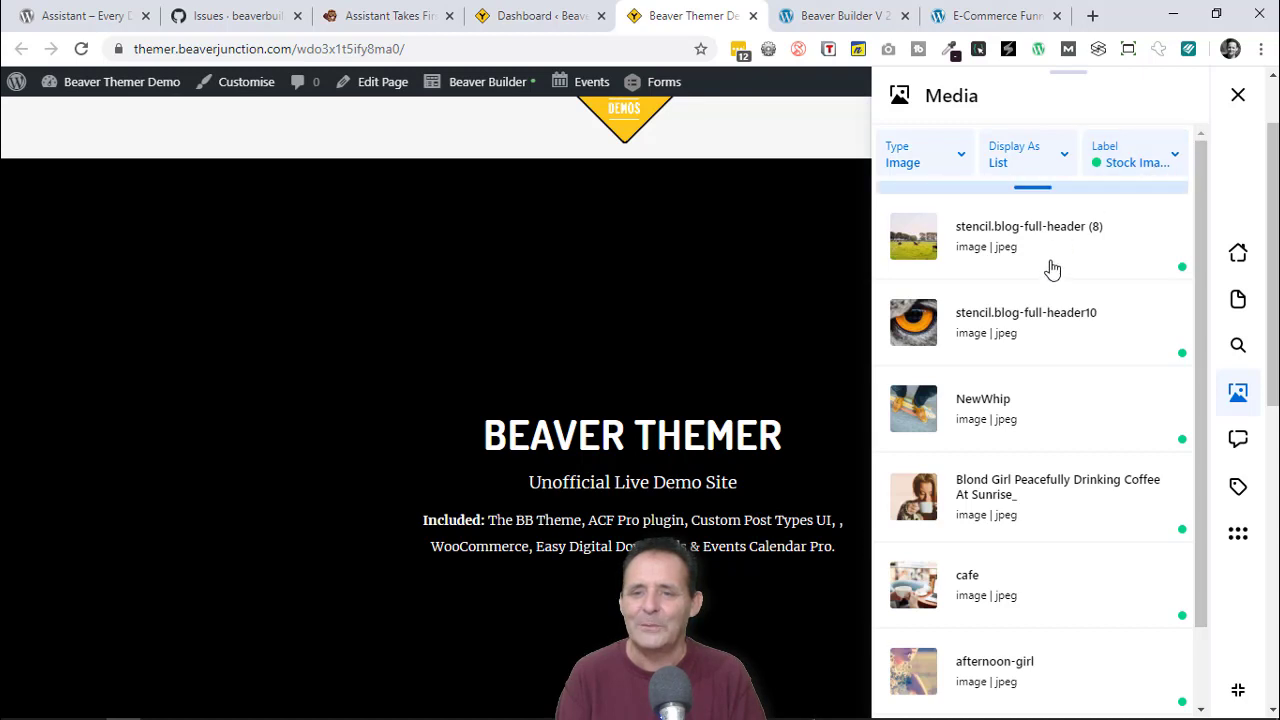
mouse_move(1054, 265)
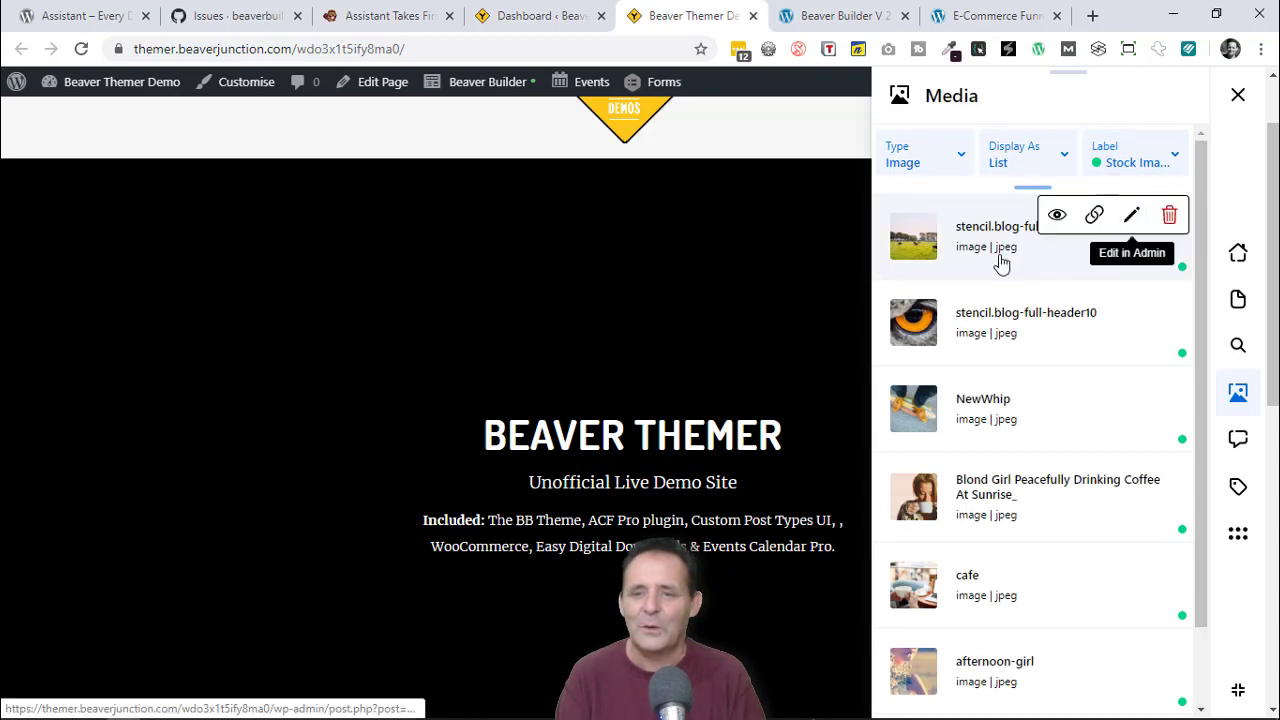
left_click(1059, 163)
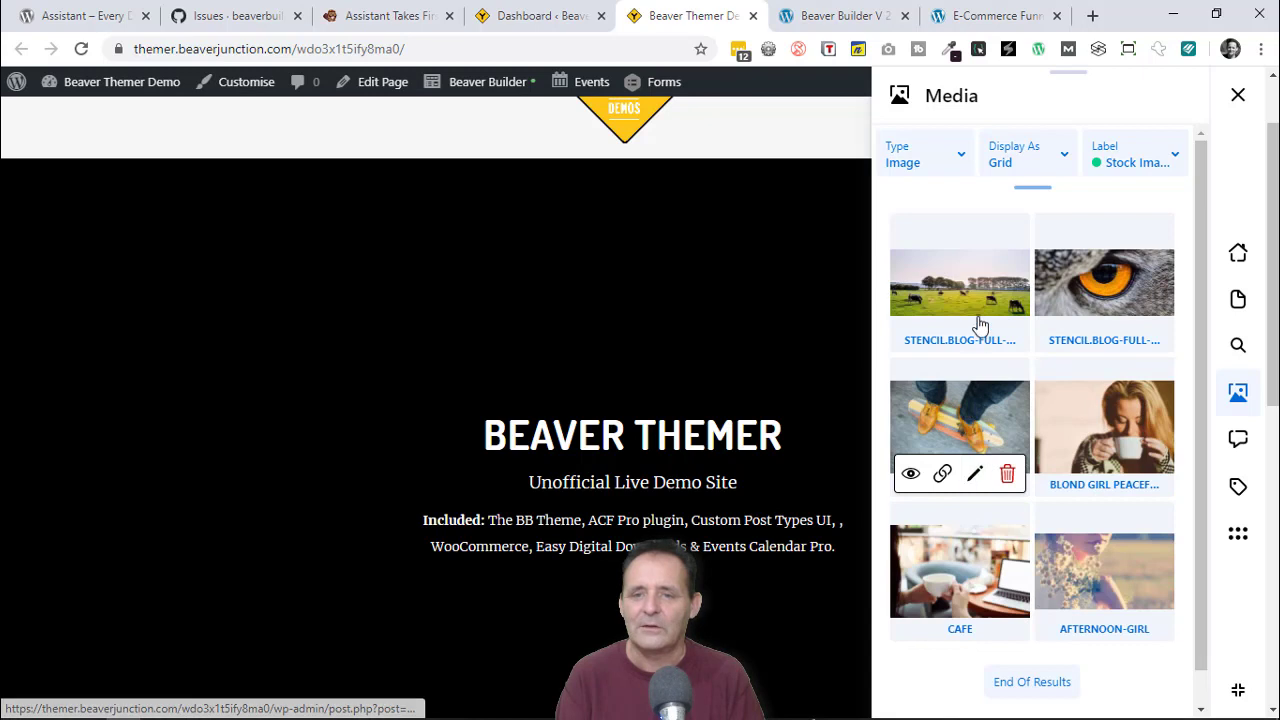
left_click(960, 162)
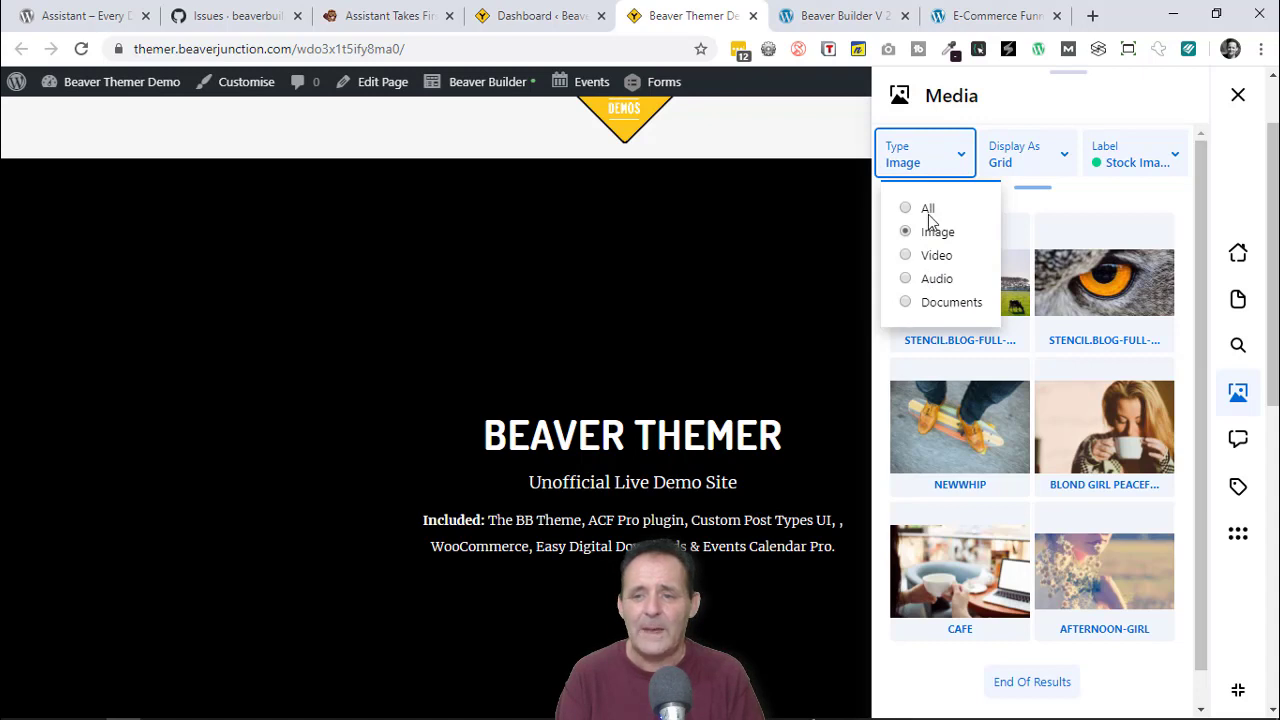
Return to the Content app and show the comments on the Giraffes post.
left_click(1233, 308)
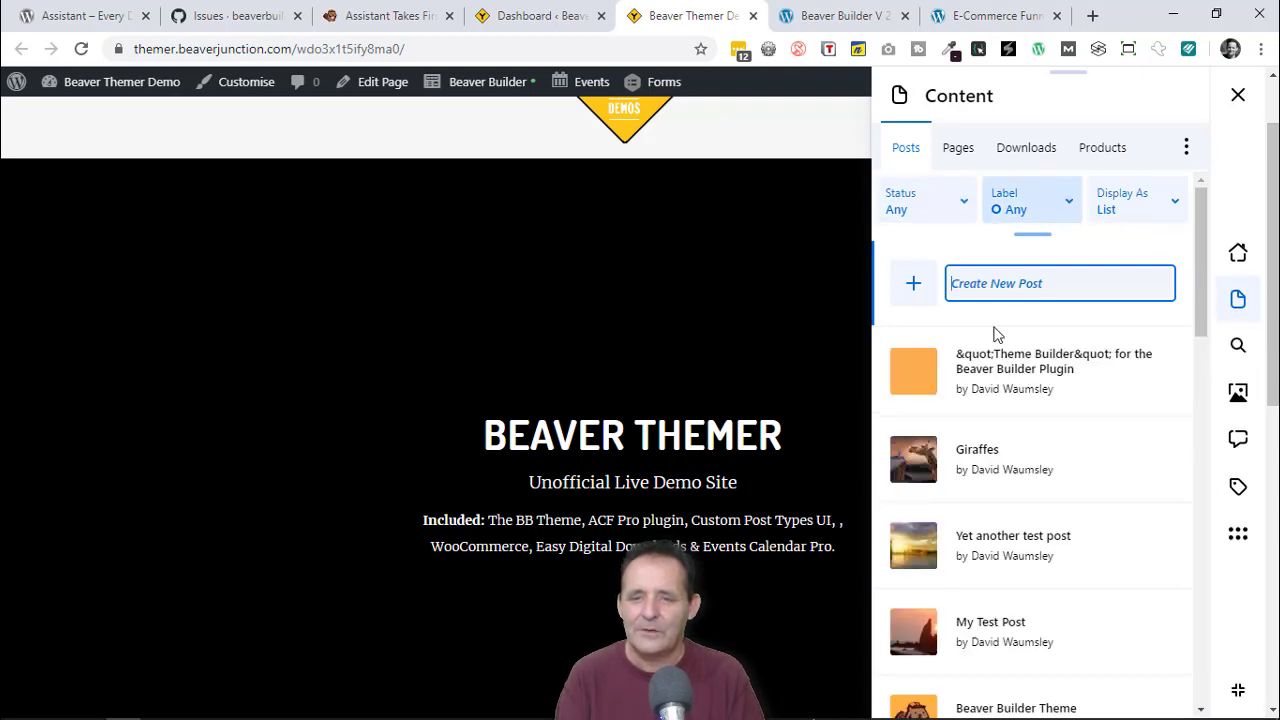
left_click(1002, 457)
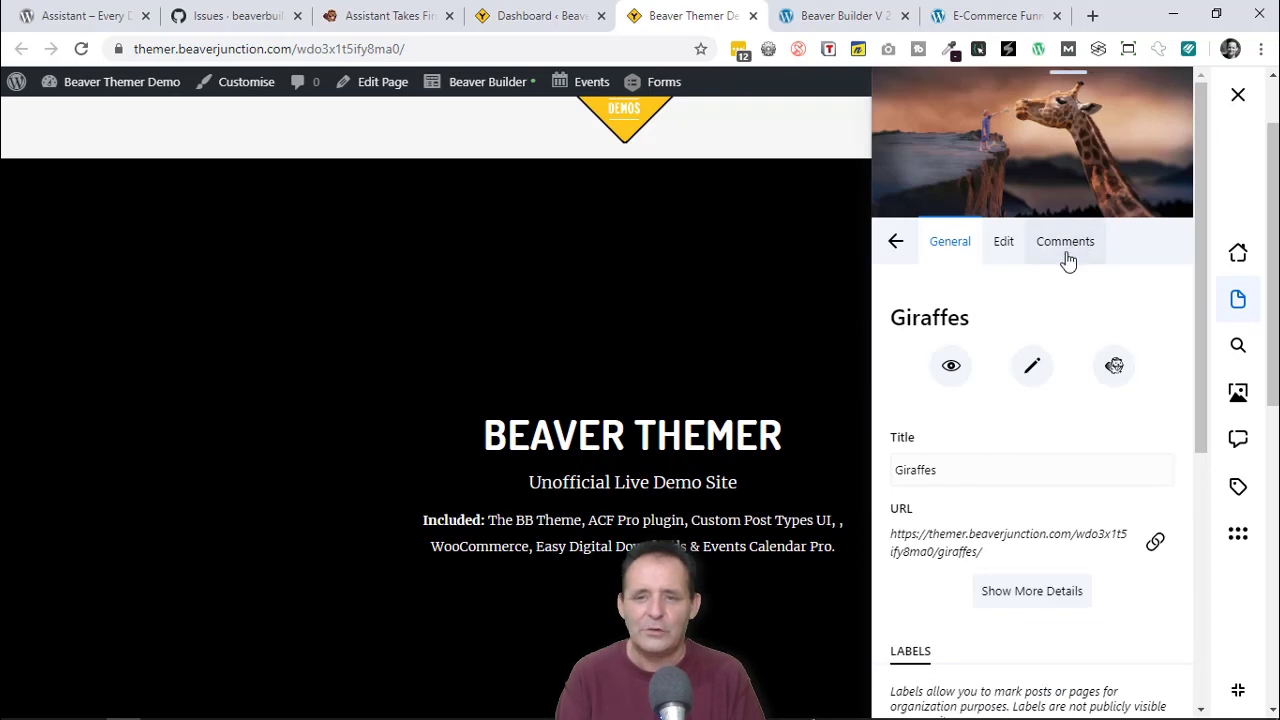
left_click(1068, 255)
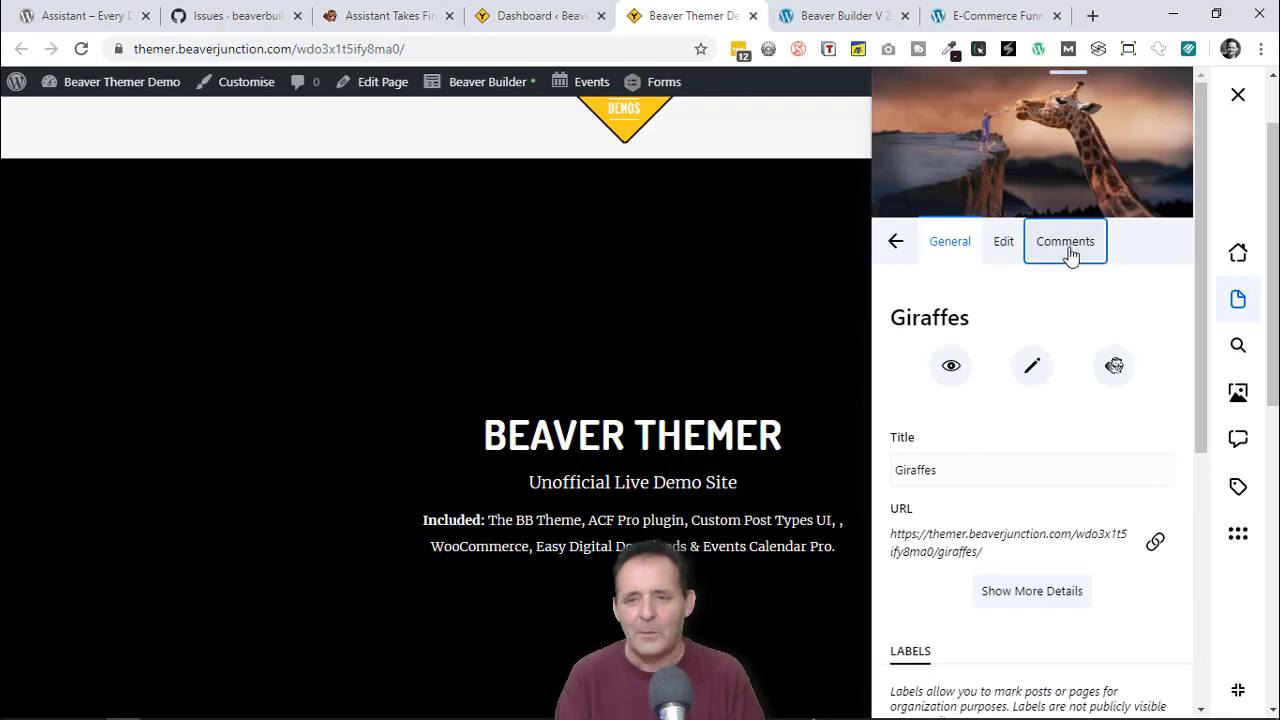
left_click(1238, 442)
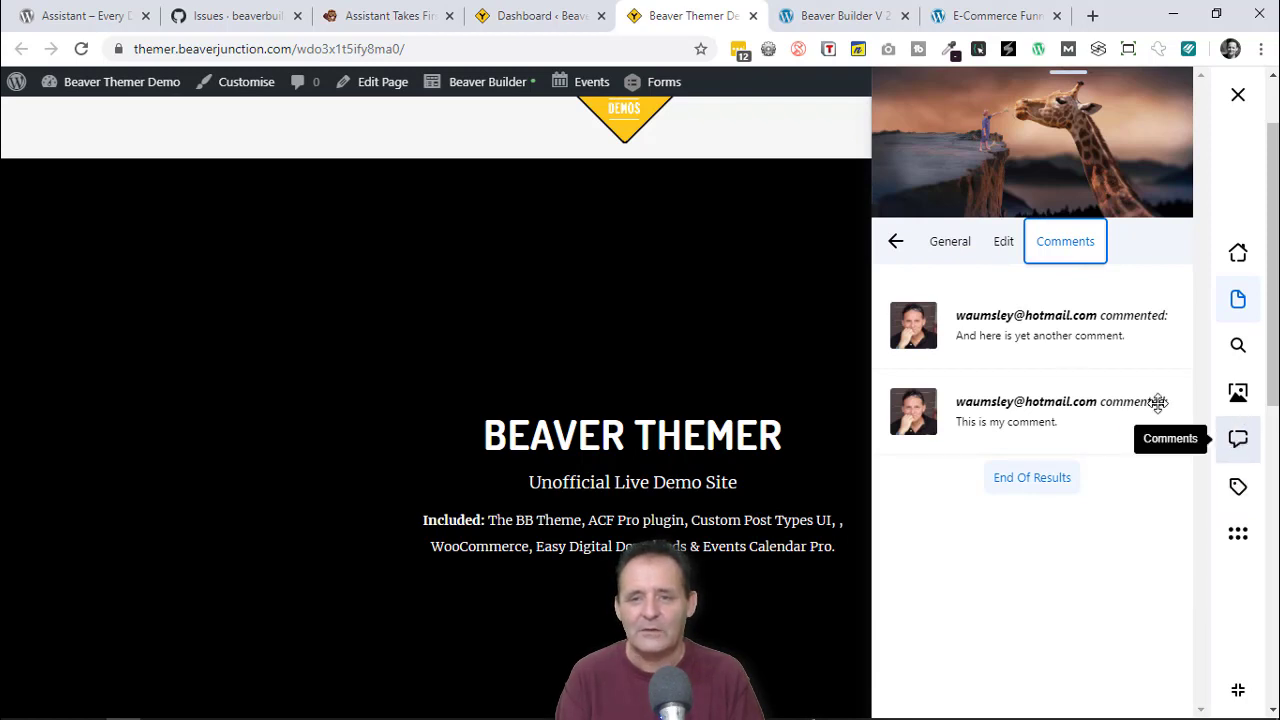
Open the first comment on the Giraffes post, look at its reply form, details and actions, and return to the post's comments.
left_click(1033, 347)
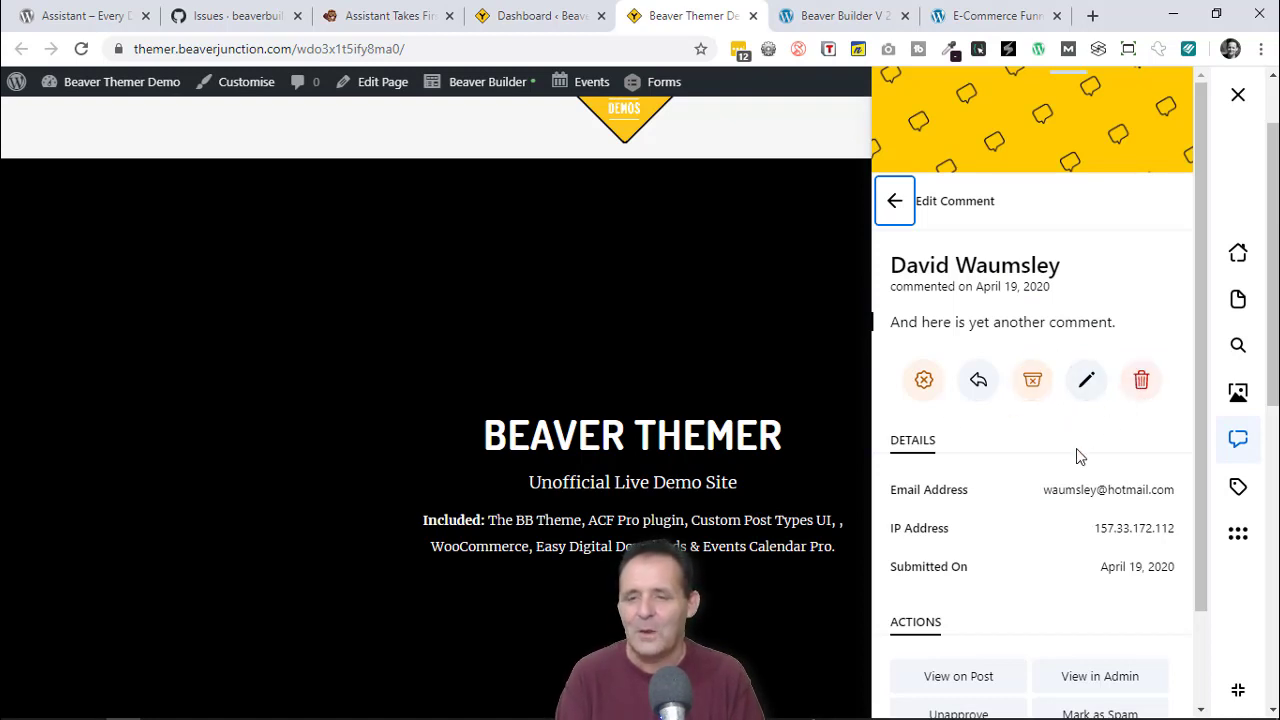
left_click(977, 383)
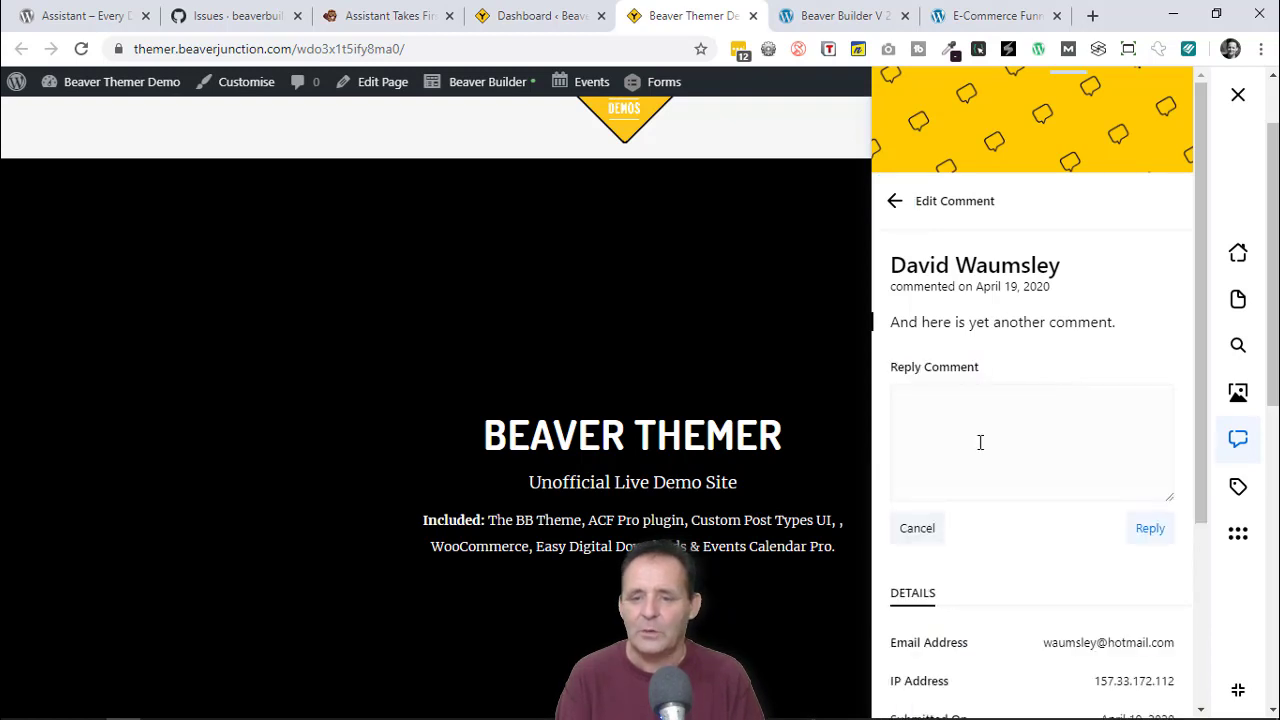
scroll(1043, 444, "down", 3)
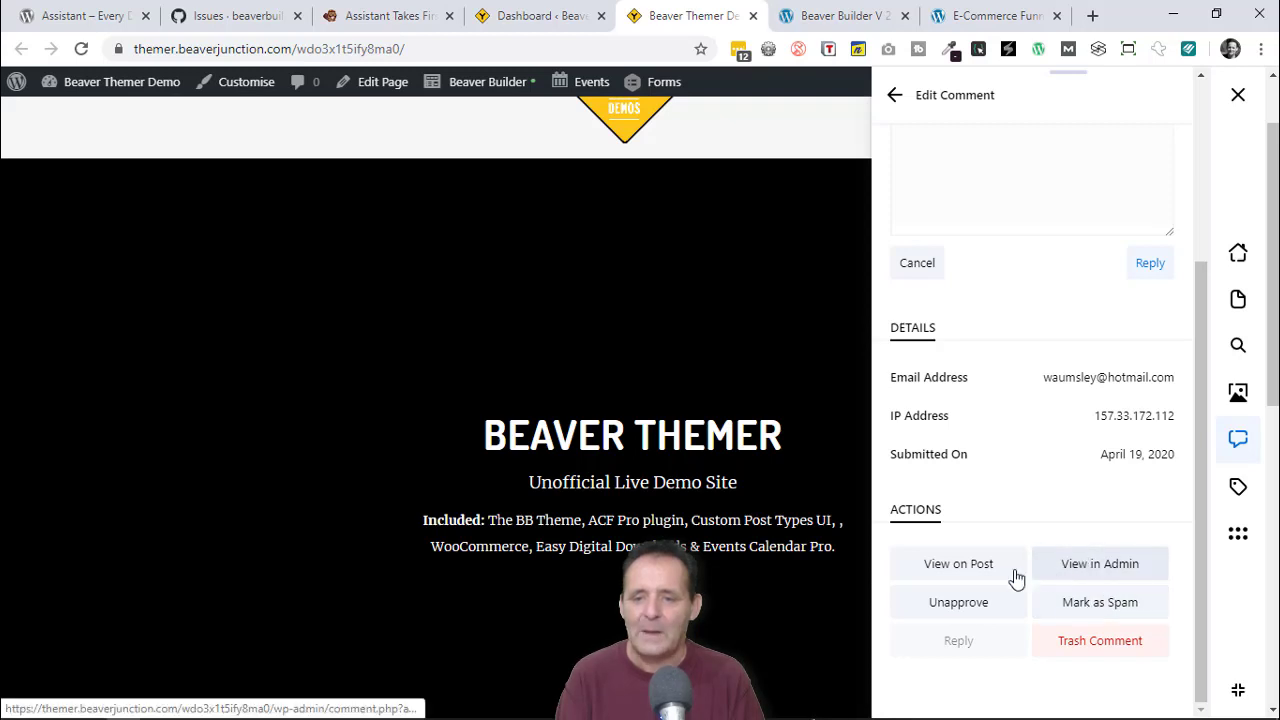
scroll(1110, 558, "up", 1)
scroll(1110, 558, "up", 3)
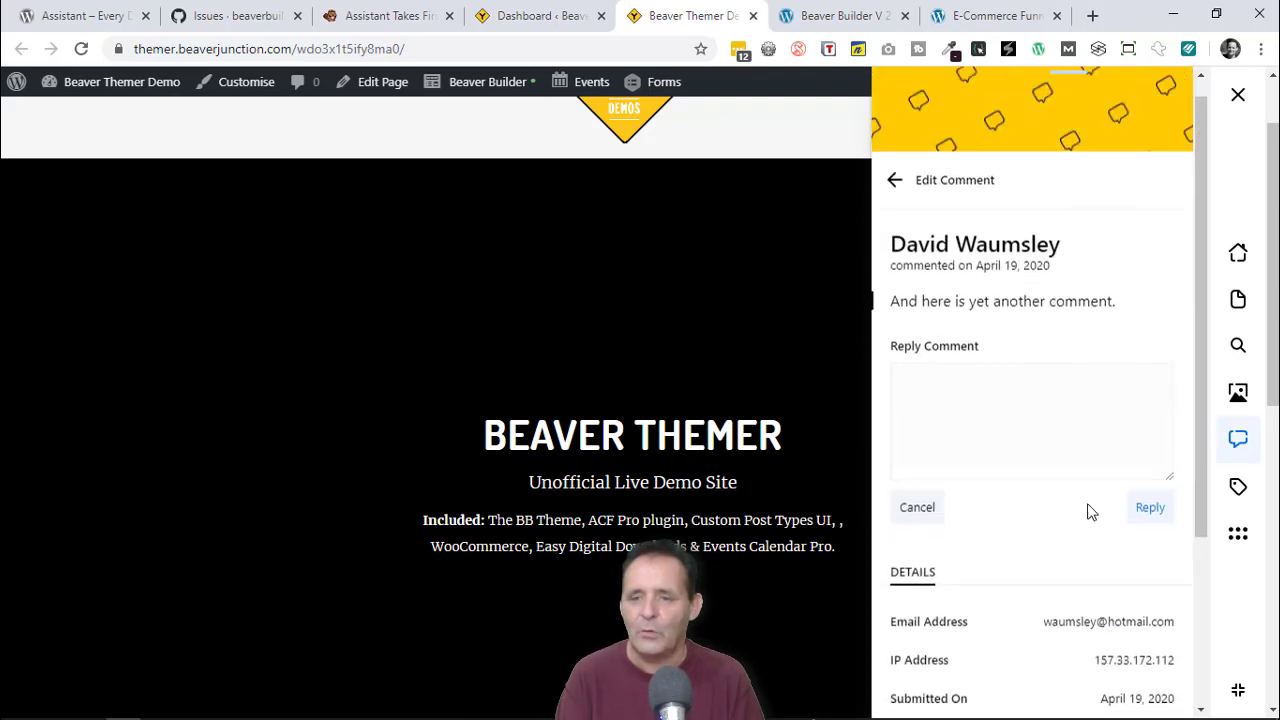
left_click(894, 203)
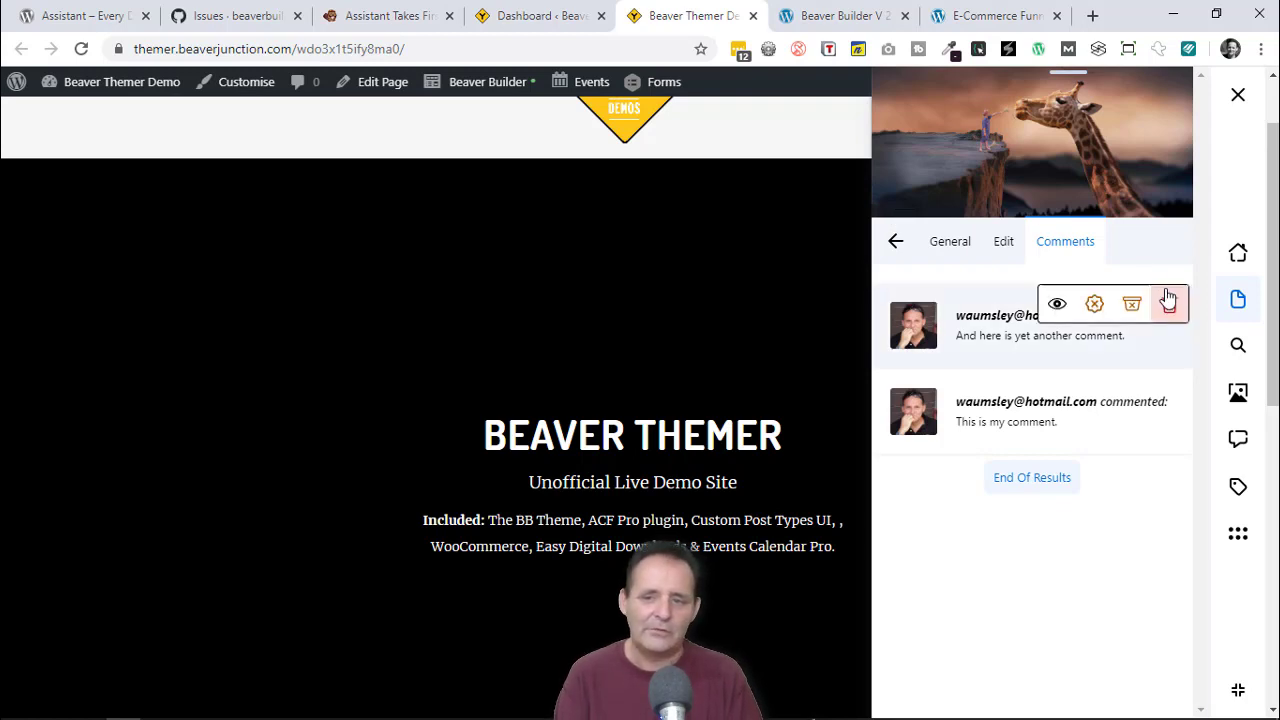
Open the Updates app from Assistant's list of manageable apps.
left_click(1238, 532)
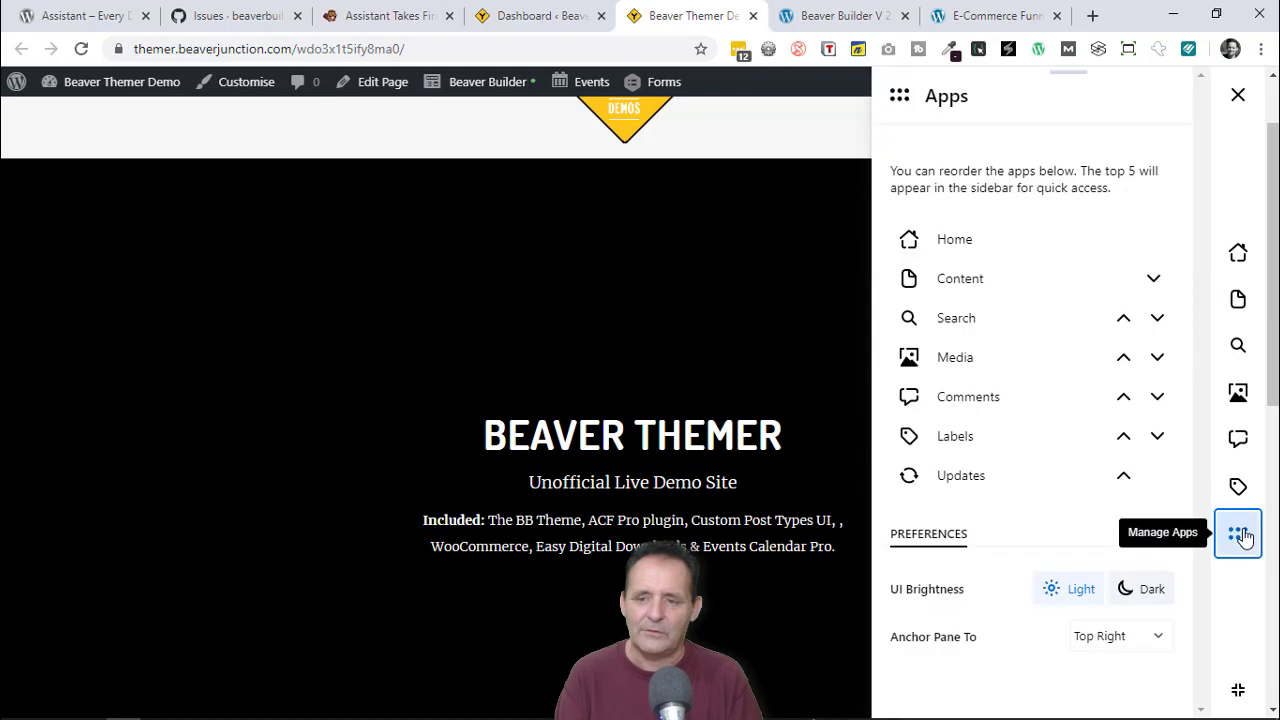
left_click(958, 484)
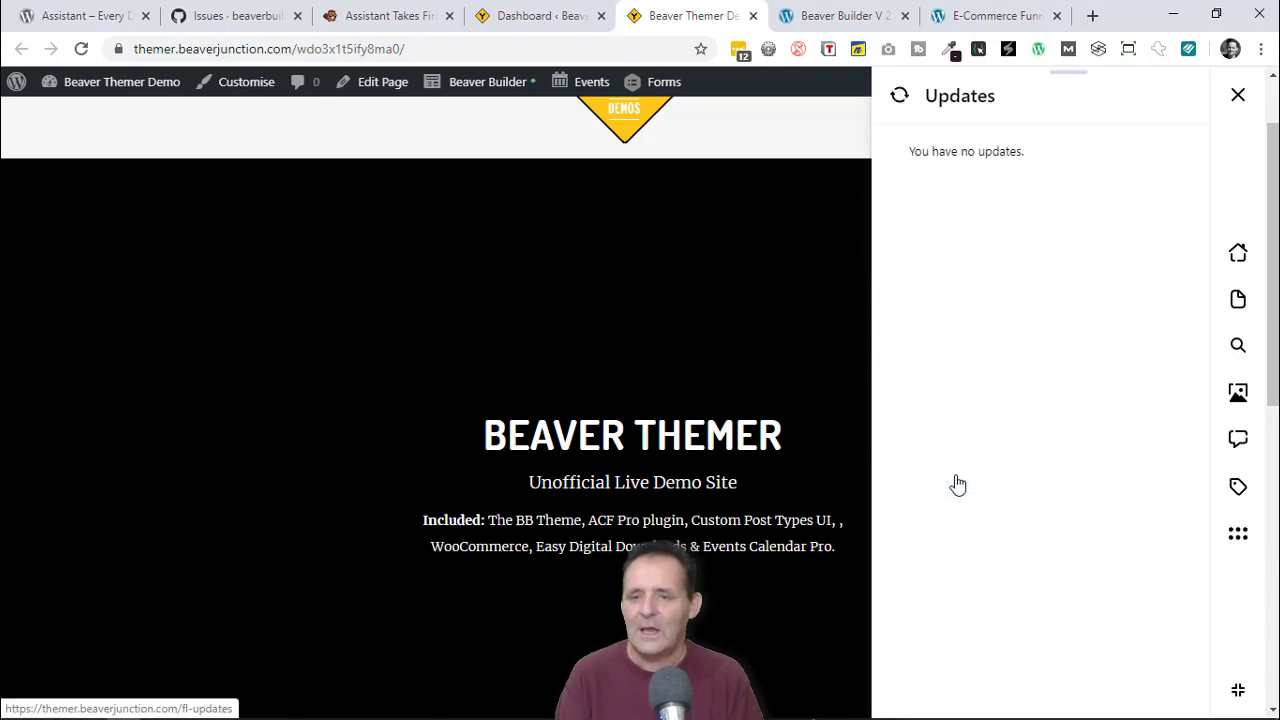